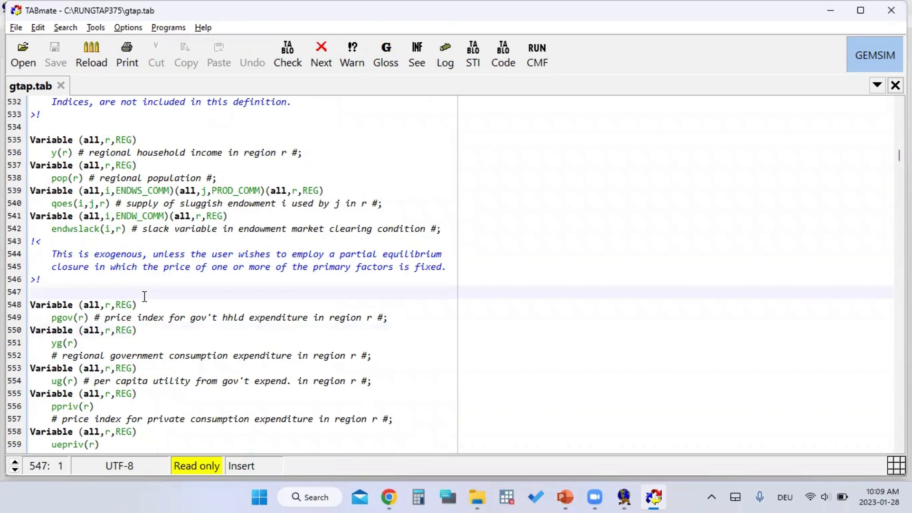
# Review the pgov declaration and the VOA and VDM formulas in gtap.tab (lines 548–652)
pyautogui.click(162, 305)
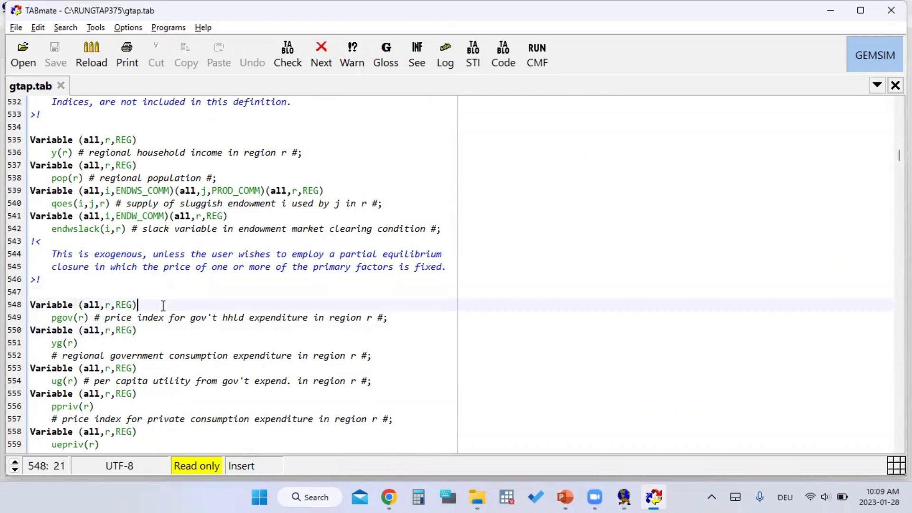
pyautogui.click(115, 305)
pyautogui.scroll(-10, 115, 306)
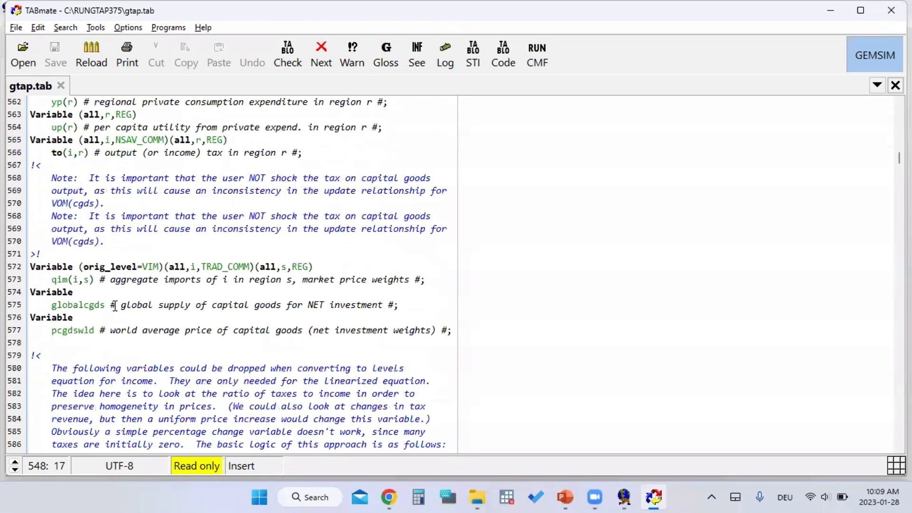
pyautogui.scroll(-20, 115, 306)
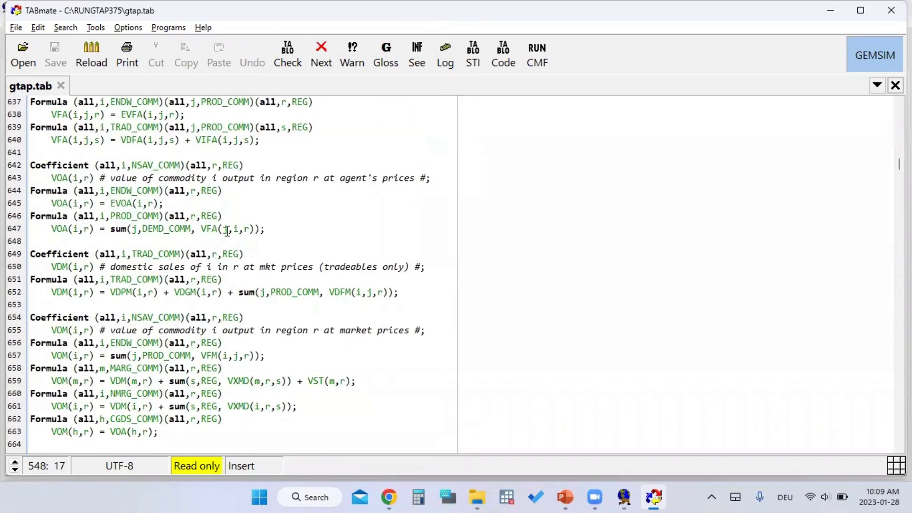
pyautogui.click(275, 230)
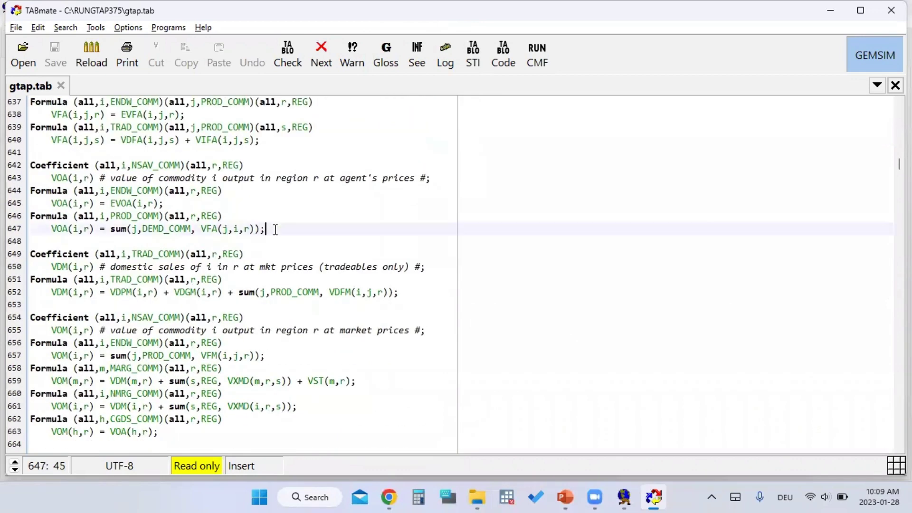
pyautogui.click(246, 253)
pyautogui.click(426, 296)
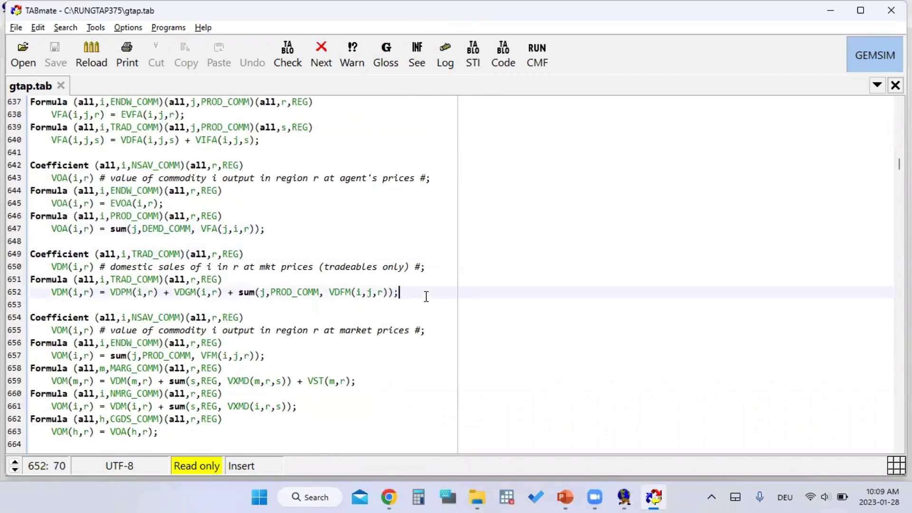
# Read the VOM, government expenditure and VPA formulas down to line 708, then minimize TABmate
pyautogui.scroll(-2, 427, 296)
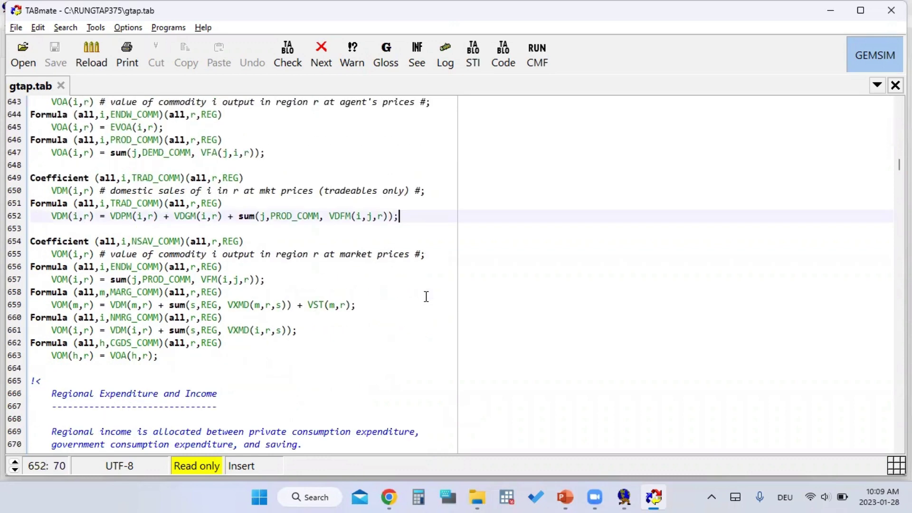
pyautogui.click(220, 343)
pyautogui.click(167, 360)
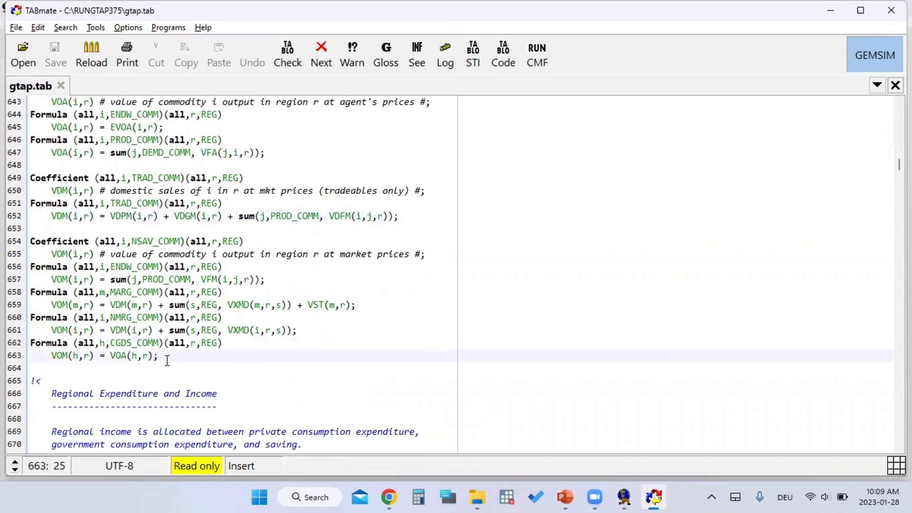
pyautogui.scroll(-6, 167, 360)
pyautogui.scroll(-5, 277, 295)
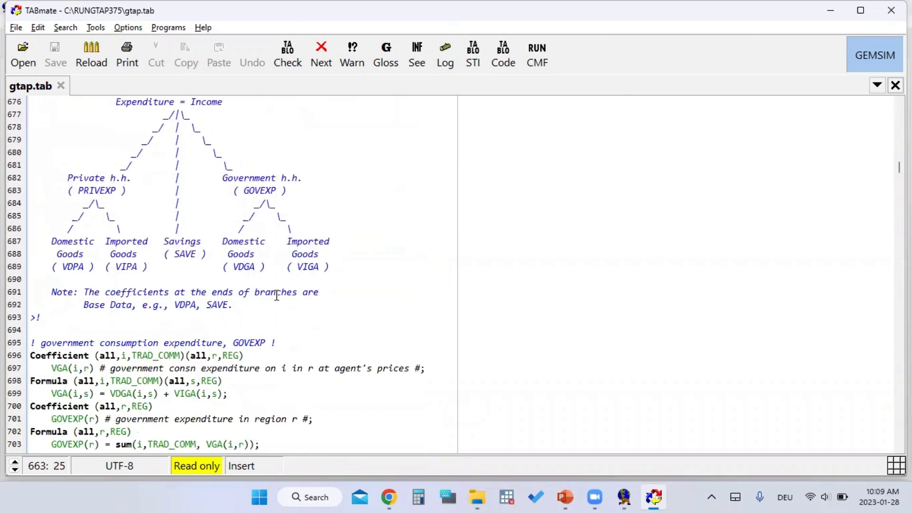
pyautogui.click(278, 343)
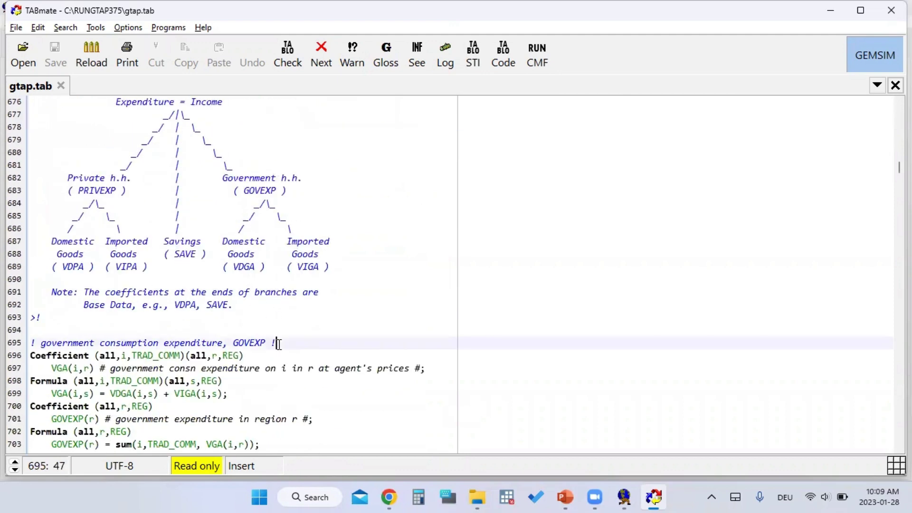
pyautogui.scroll(-3, 280, 344)
pyautogui.scroll(-2, 279, 345)
pyautogui.click(225, 317)
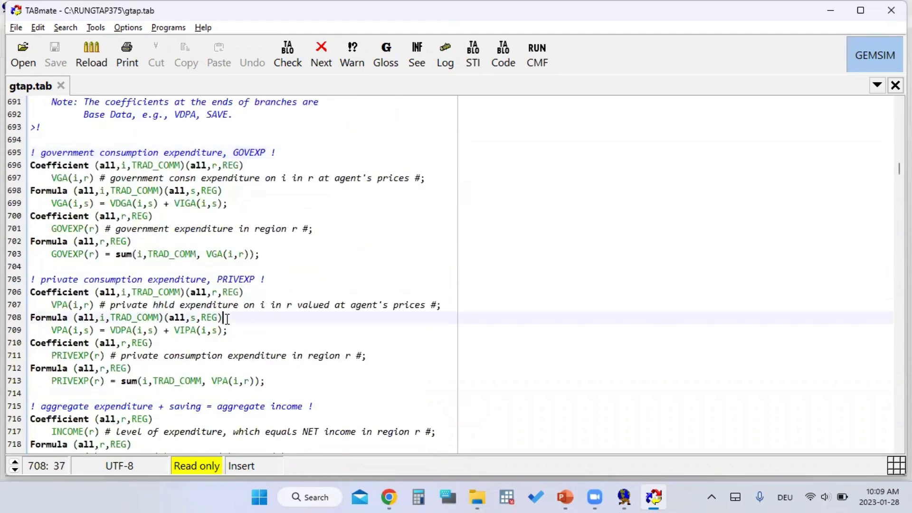
pyautogui.click(838, 12)
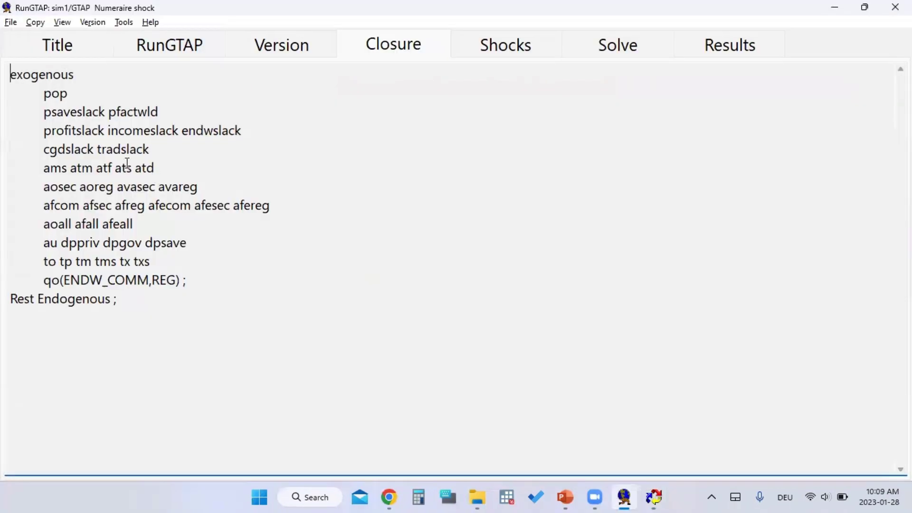
# Inspect ams in the Closure tab's exogenous list, then bring the gtap.tab editor back to front
pyautogui.moveTo(44, 168); pyautogui.dragTo(66, 169)
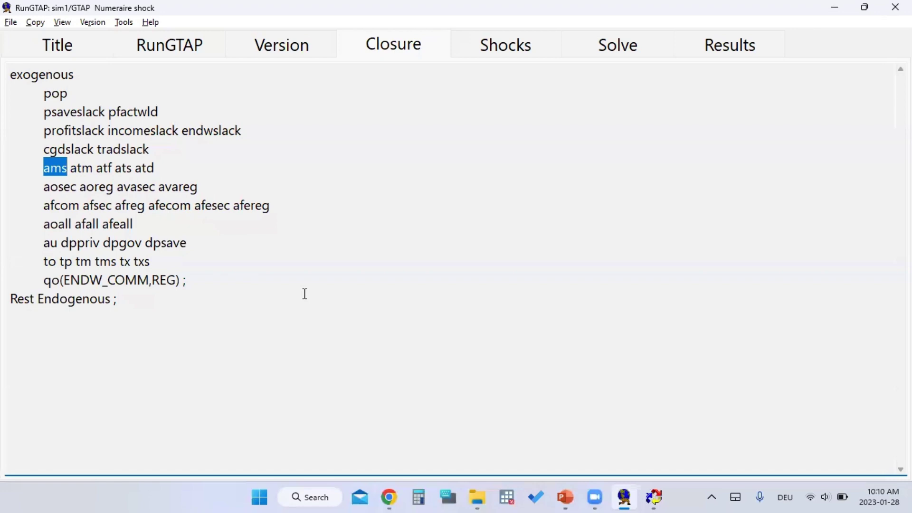
pyautogui.click(222, 281)
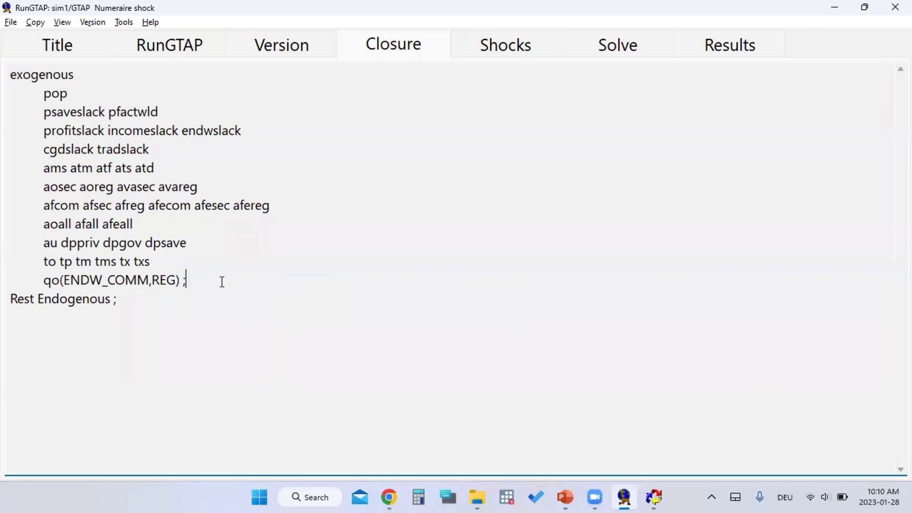
pyautogui.click(655, 497)
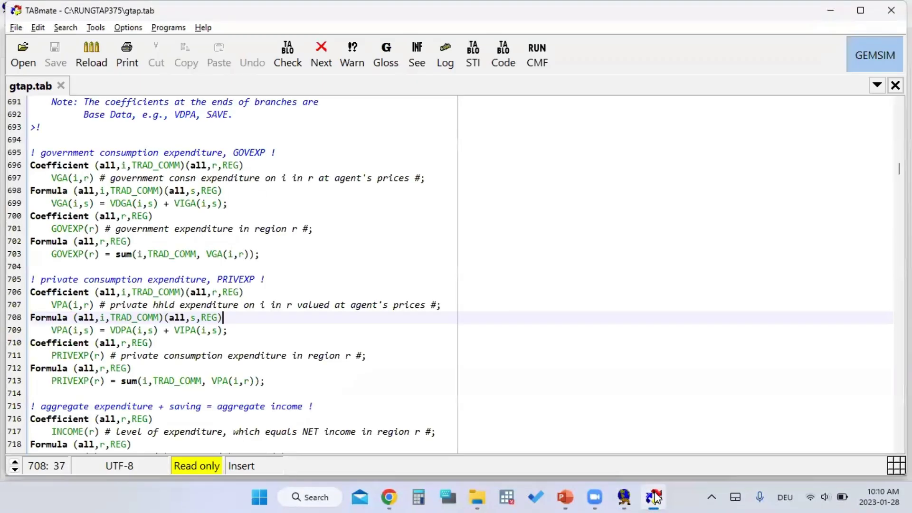
# Run a syntax check, dismiss the missing TABLO.EXE error, and open the Find text dialog
pyautogui.click(309, 304)
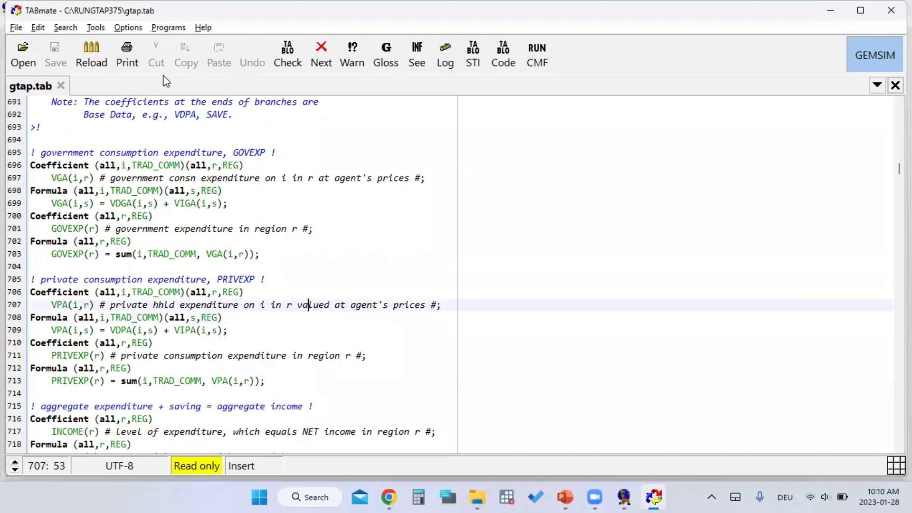
pyautogui.click(288, 54)
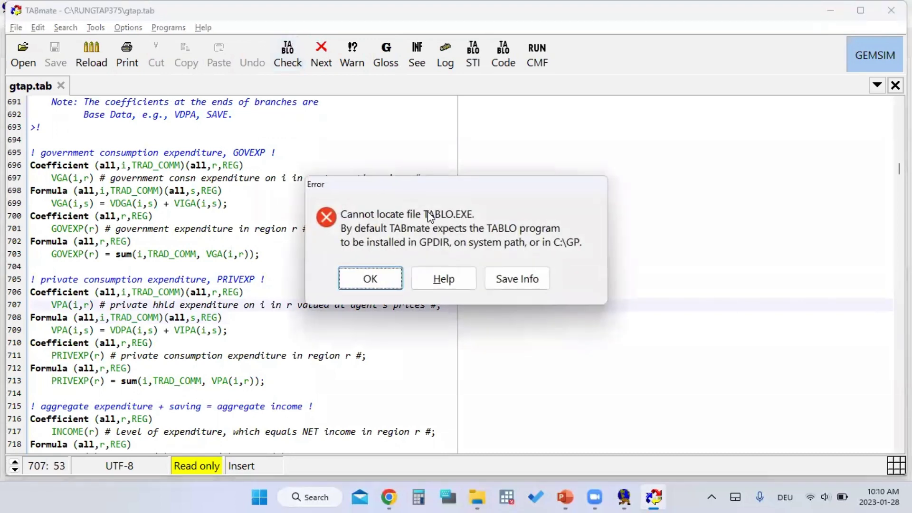
pyautogui.click(365, 281)
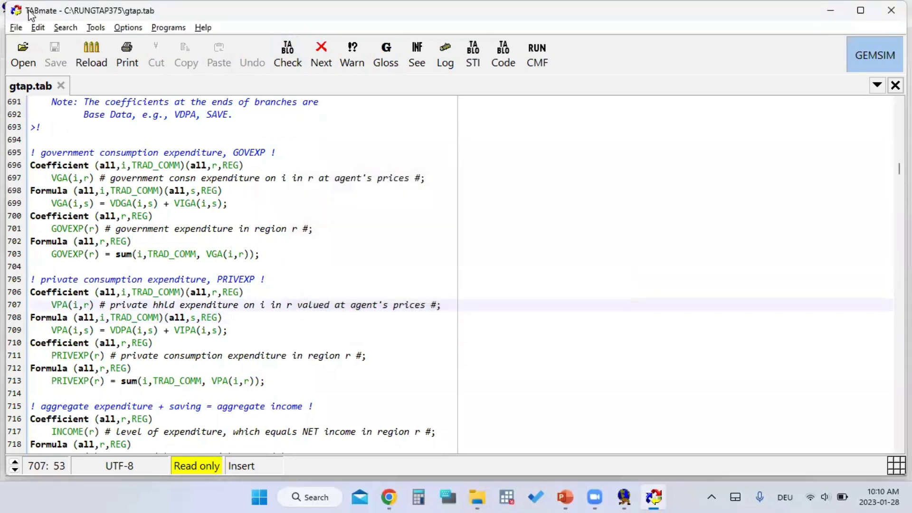
pyautogui.click(68, 29)
pyautogui.click(85, 43)
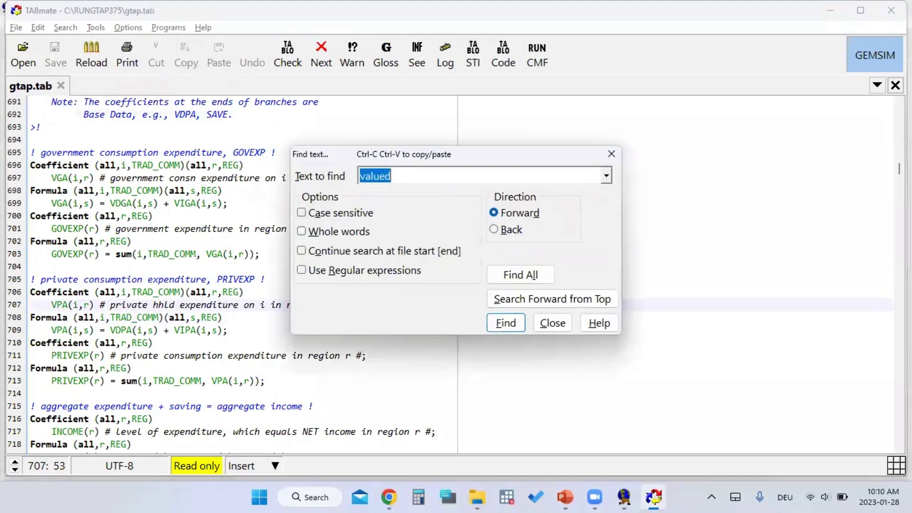
# Search gtap.tab for 'ams' and step through its successive occurrences
pyautogui.write('ams')
pyautogui.press('Return')
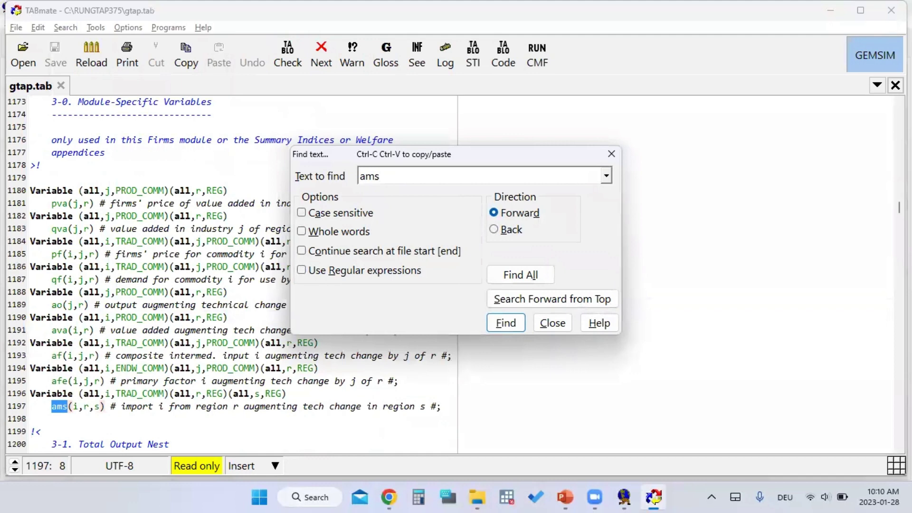
pyautogui.click(397, 179)
pyautogui.click(500, 324)
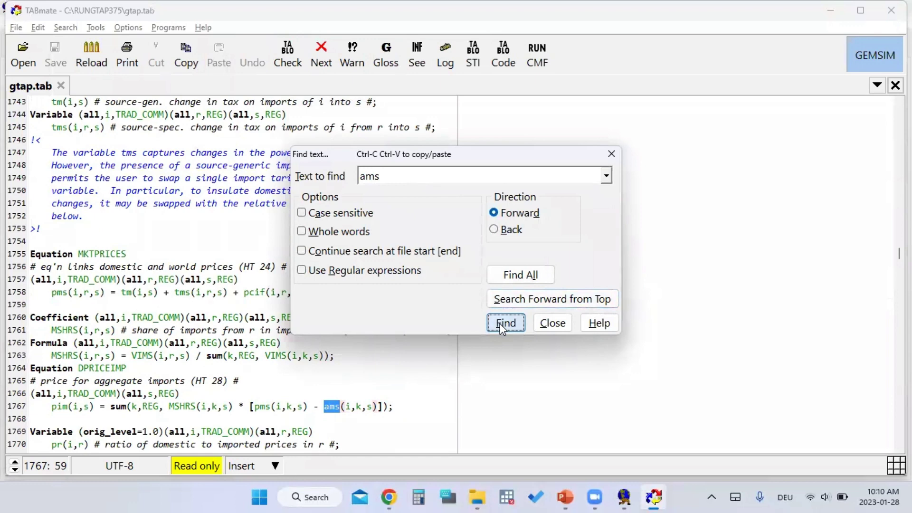
pyautogui.click(500, 323)
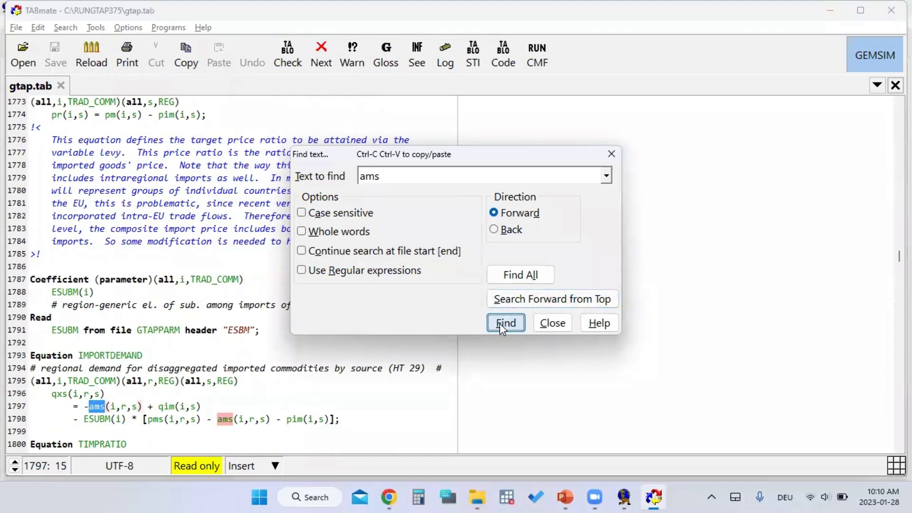
pyautogui.click(500, 324)
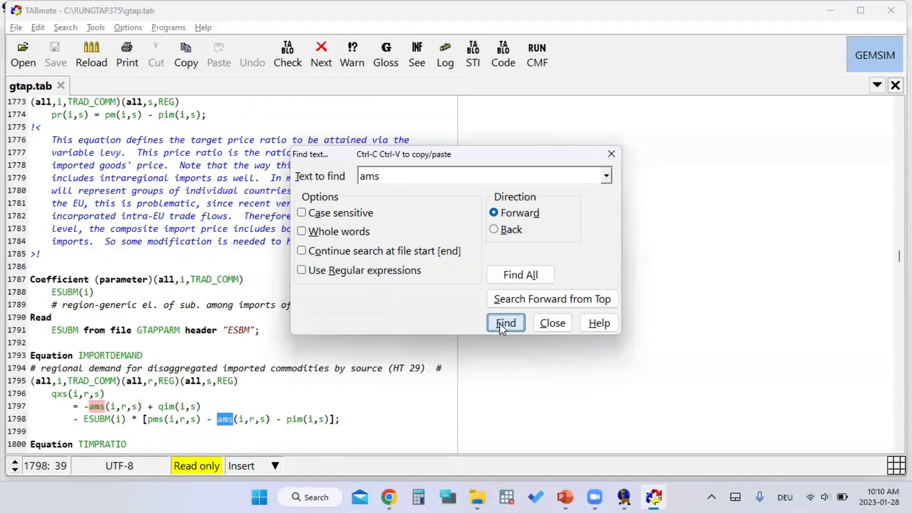
pyautogui.click(500, 324)
pyautogui.click(499, 324)
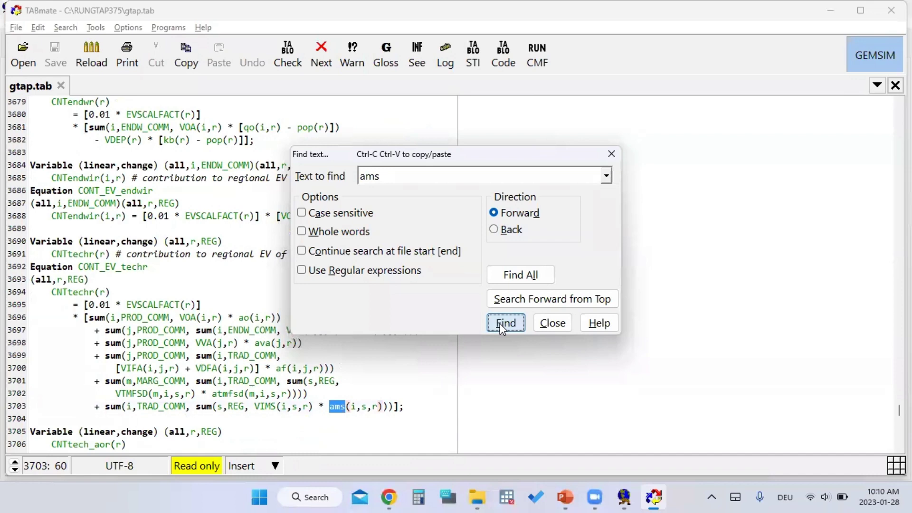
pyautogui.click(500, 323)
pyautogui.click(500, 324)
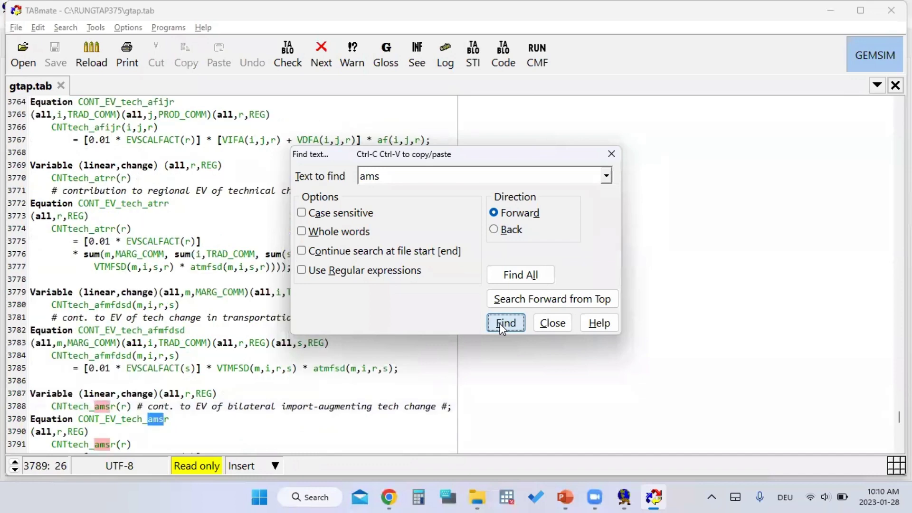
pyautogui.click(499, 324)
pyautogui.click(500, 324)
pyautogui.click(500, 323)
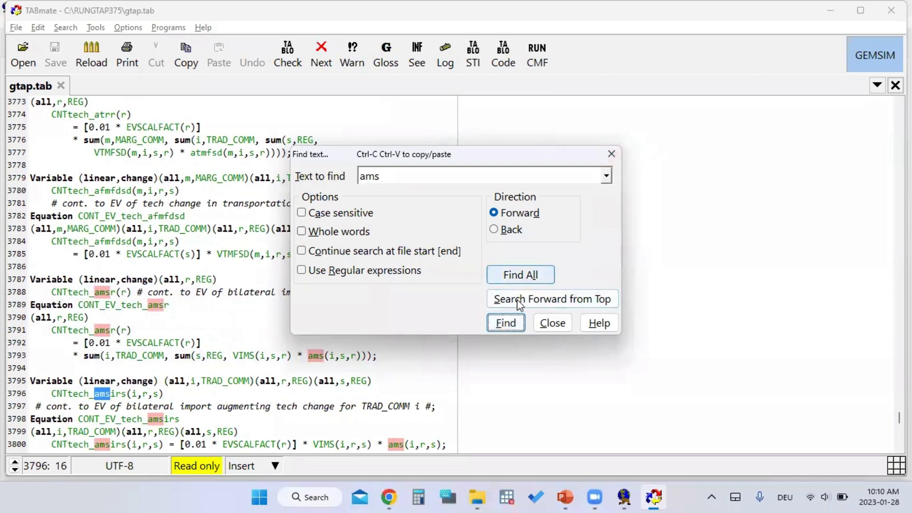
# Restart the ams search from the top to reach its declaration at line 1197, then close Find
pyautogui.click(506, 322)
pyautogui.click(537, 303)
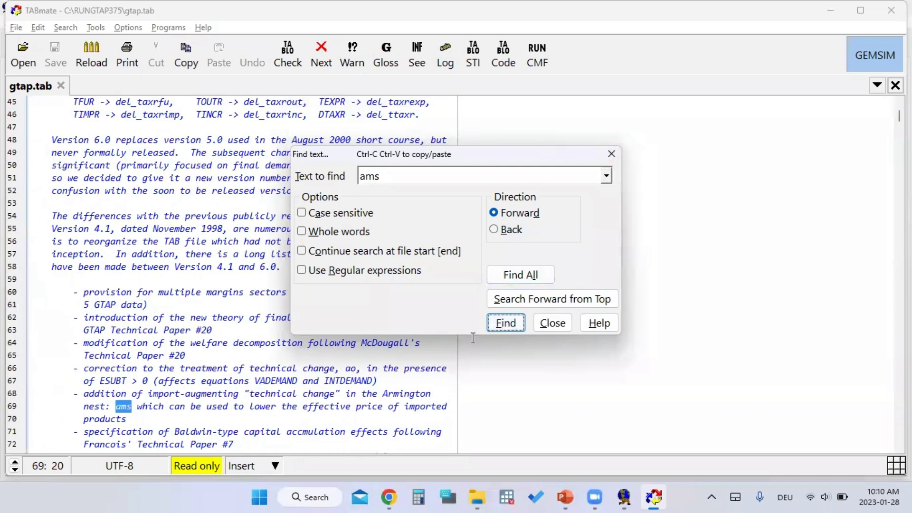
pyautogui.click(509, 324)
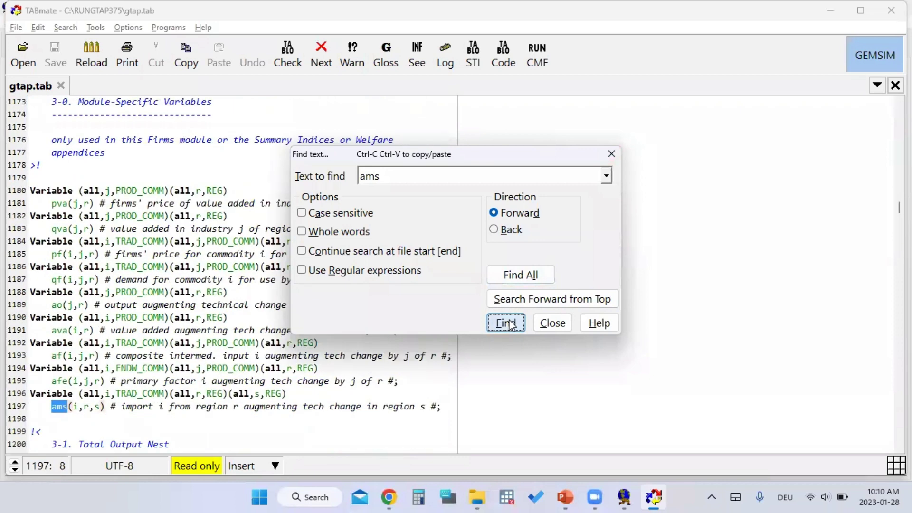
pyautogui.click(611, 161)
pyautogui.click(122, 407)
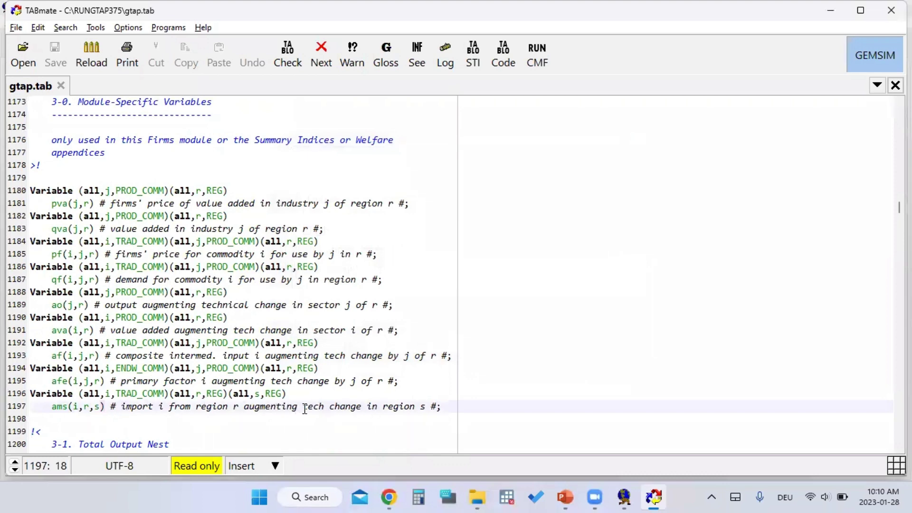
pyautogui.moveTo(303, 407); pyautogui.dragTo(361, 407)
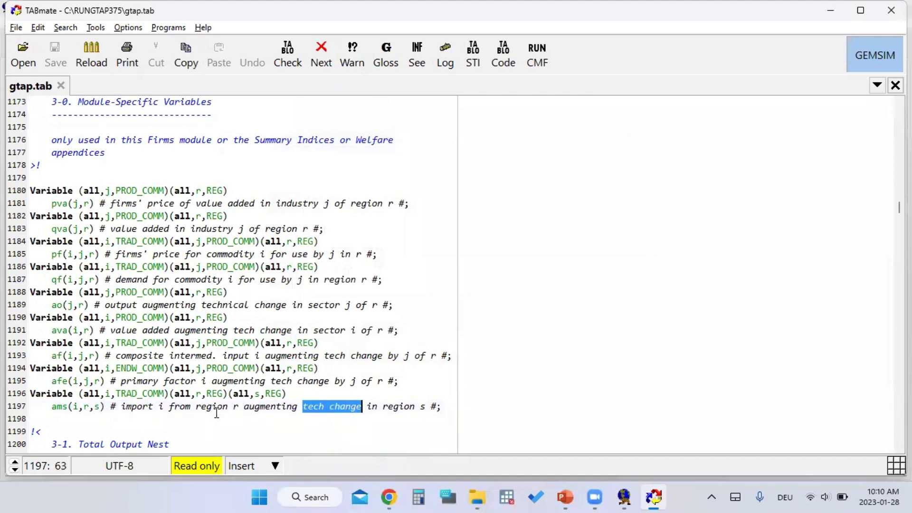
pyautogui.moveTo(167, 407); pyautogui.dragTo(159, 408)
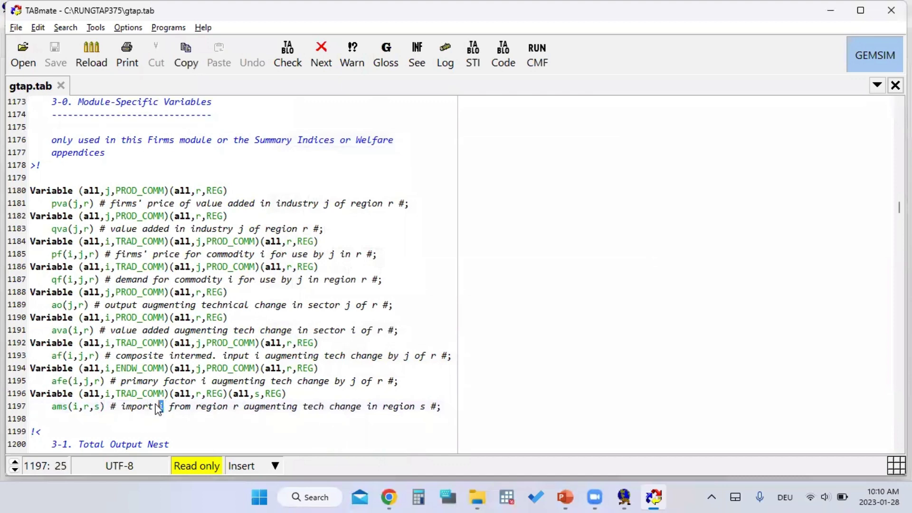
pyautogui.moveTo(239, 407); pyautogui.dragTo(234, 407)
pyautogui.click(427, 407)
pyautogui.doubleClick(413, 407)
pyautogui.click(417, 407)
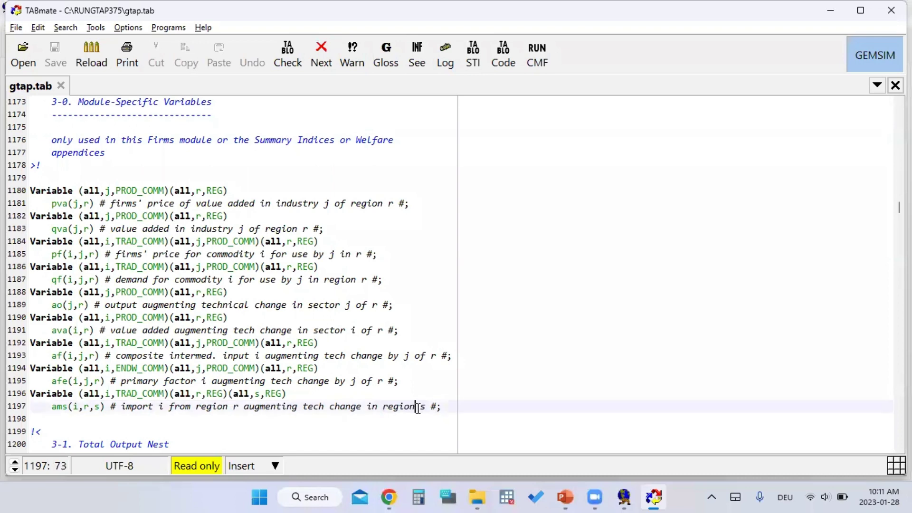
pyautogui.click(238, 408)
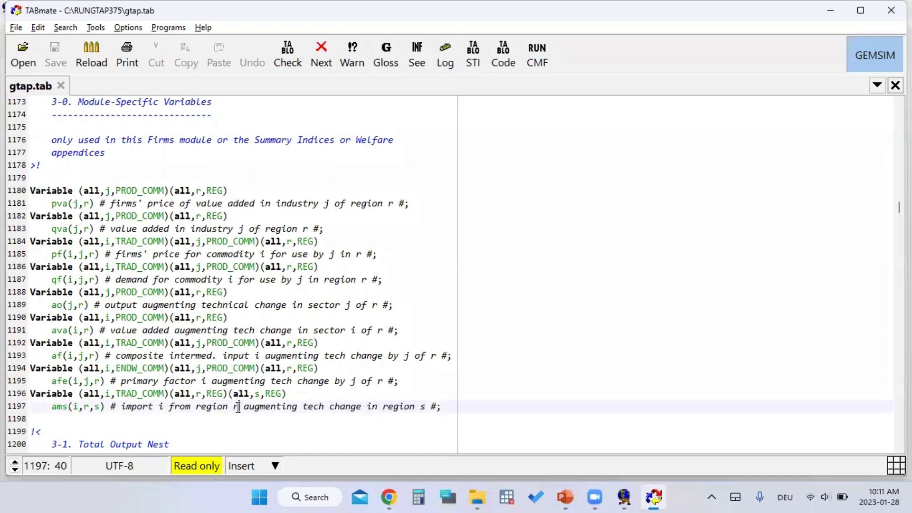
pyautogui.doubleClick(162, 407)
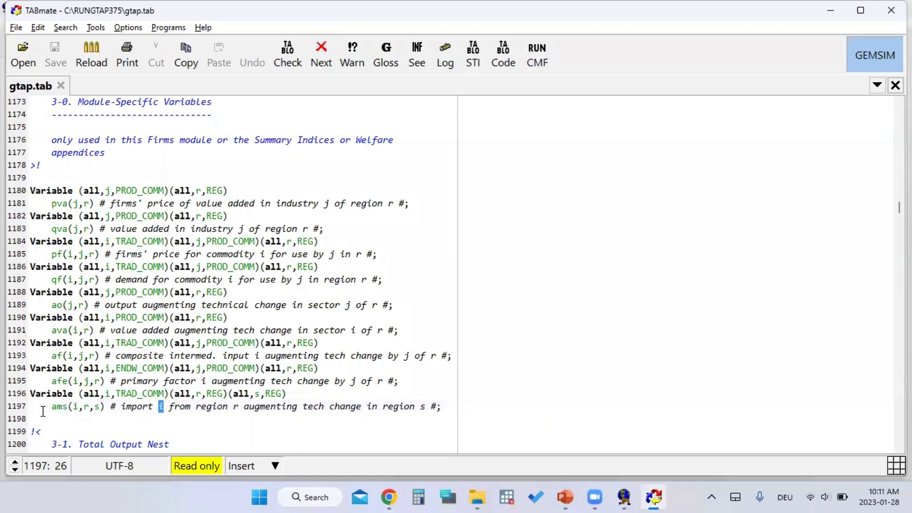
pyautogui.moveTo(43, 412); pyautogui.dragTo(105, 409)
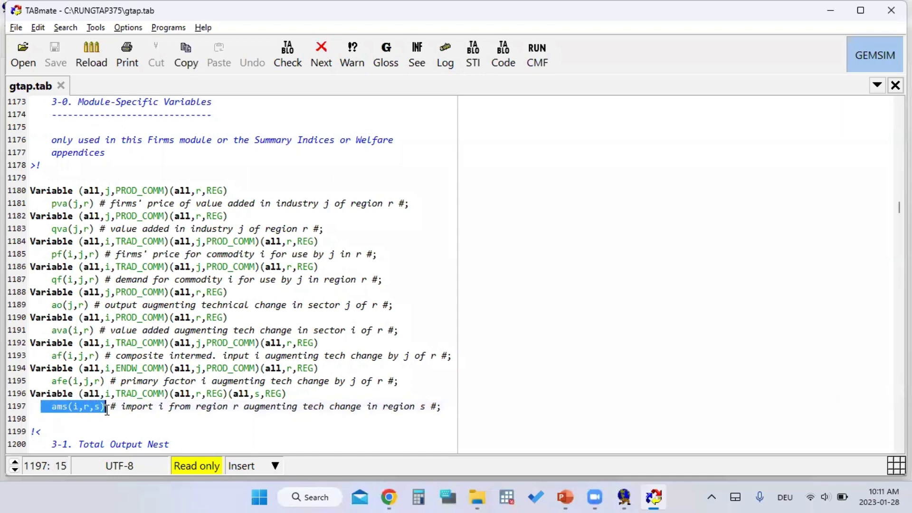
pyautogui.click(79, 405)
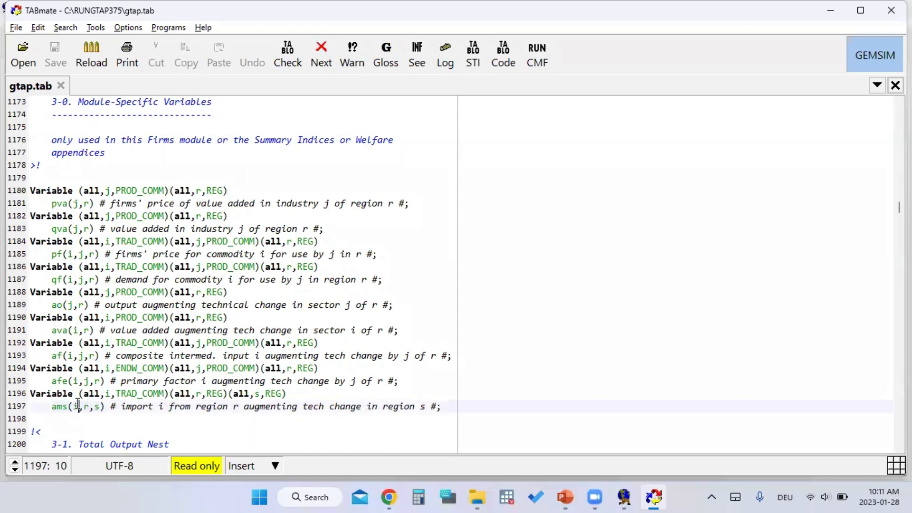
pyautogui.moveTo(78, 405); pyautogui.dragTo(74, 394)
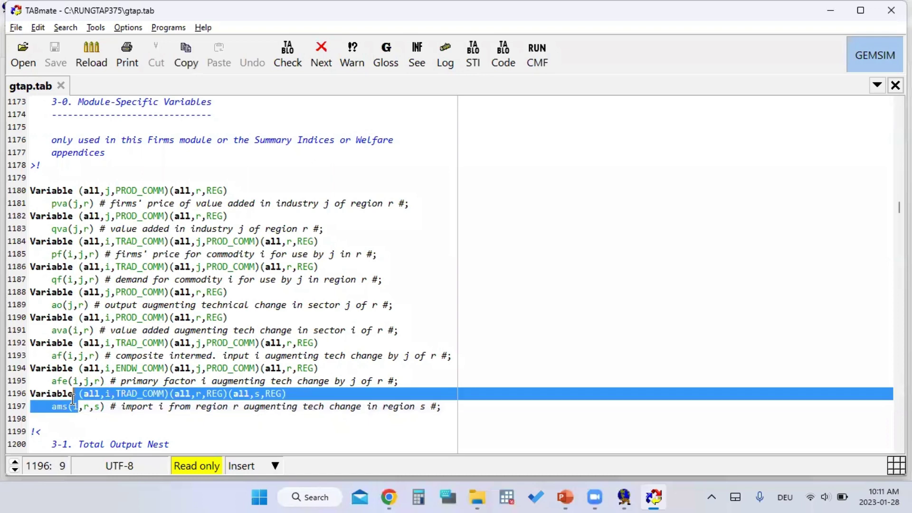
pyautogui.doubleClick(98, 407)
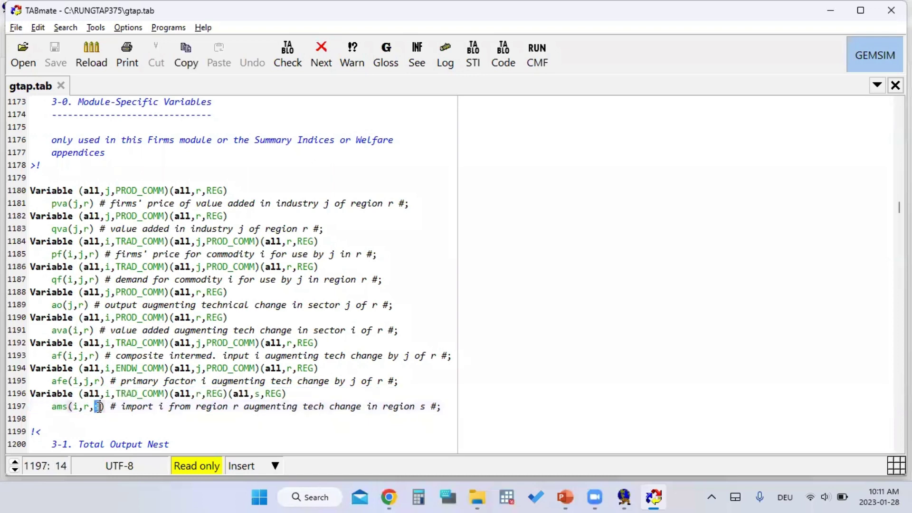
pyautogui.doubleClick(88, 407)
pyautogui.click(89, 407)
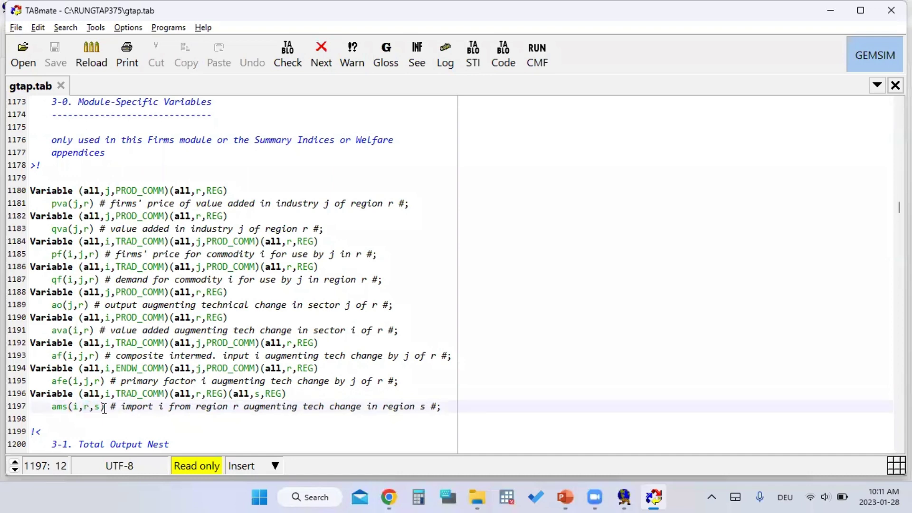
pyautogui.scroll(-3, 242, 405)
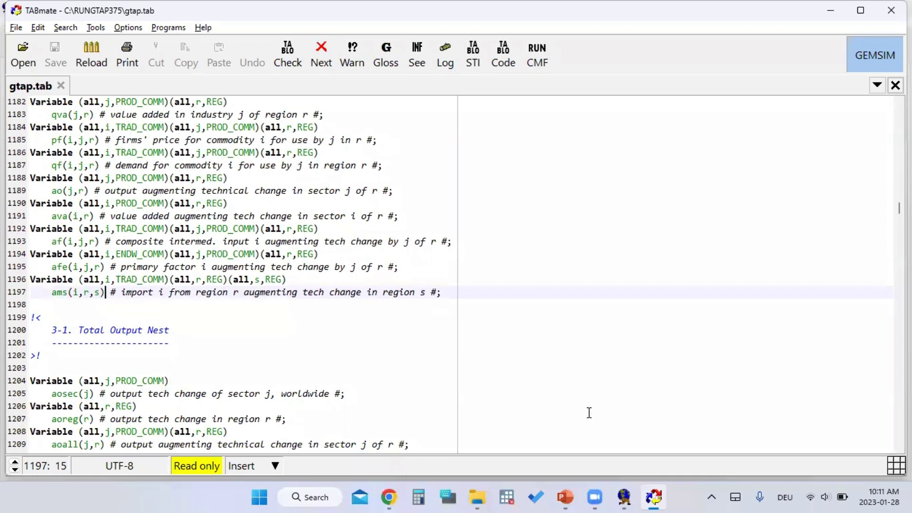
pyautogui.click(625, 497)
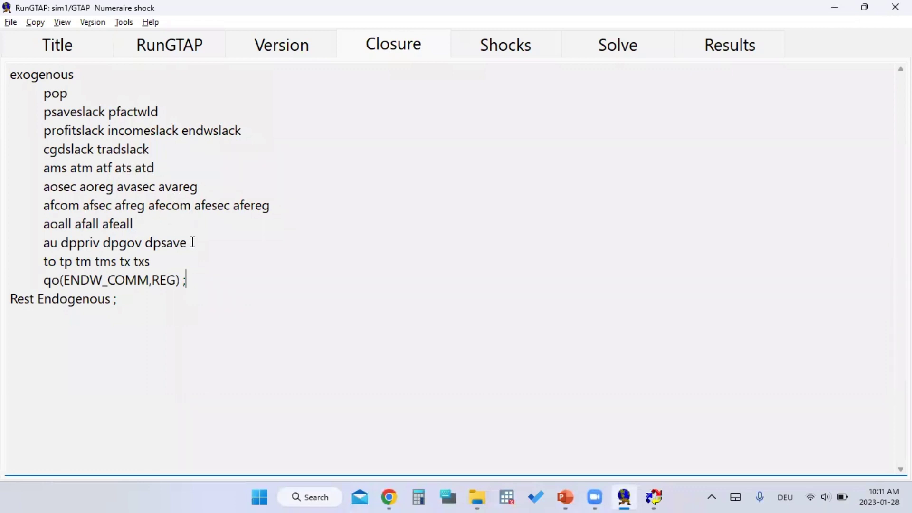
pyautogui.moveTo(187, 244); pyautogui.dragTo(145, 244)
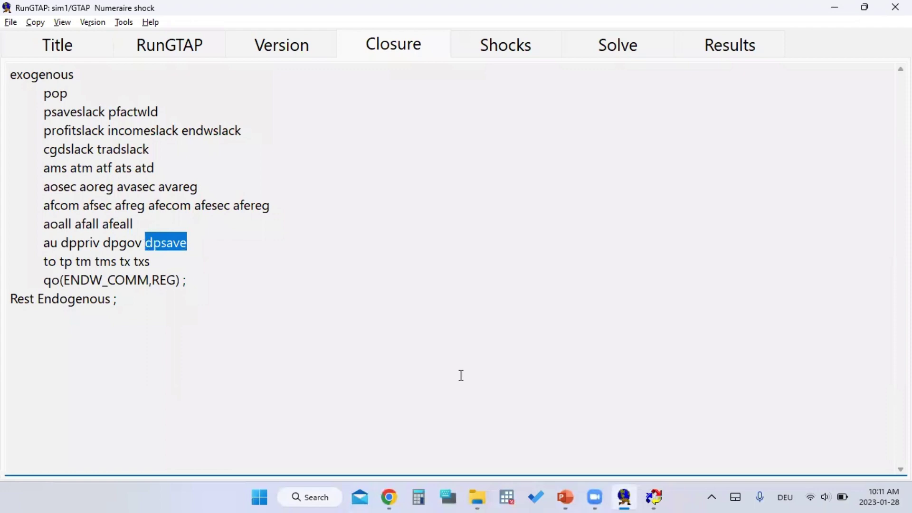
pyautogui.click(624, 497)
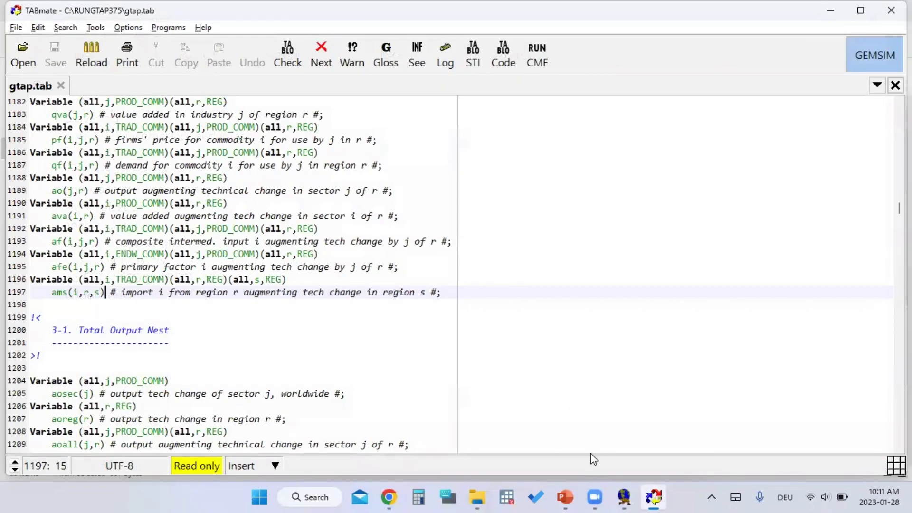
# Search gtap.tab for 'dpsav' and highlight the dpsave declaration on line 2077
pyautogui.click(67, 27)
pyautogui.click(85, 41)
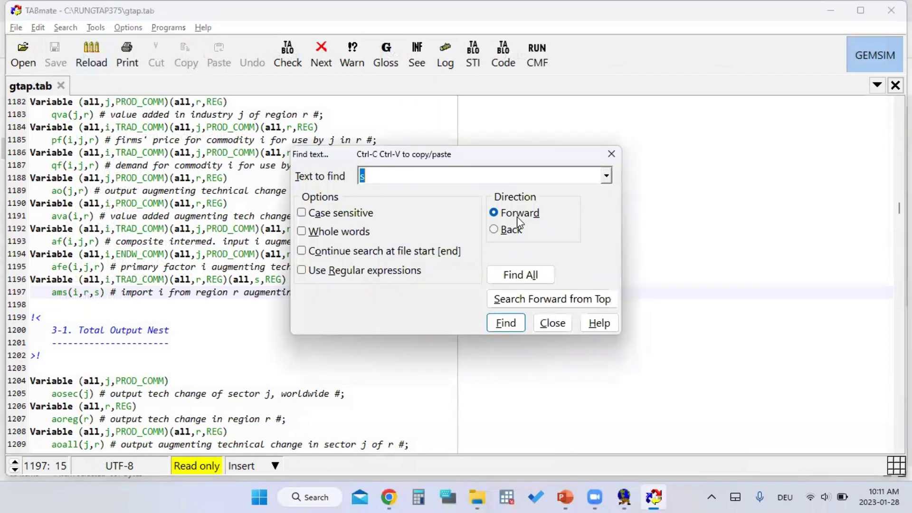
pyautogui.write('dpsav')
pyautogui.press('Return')
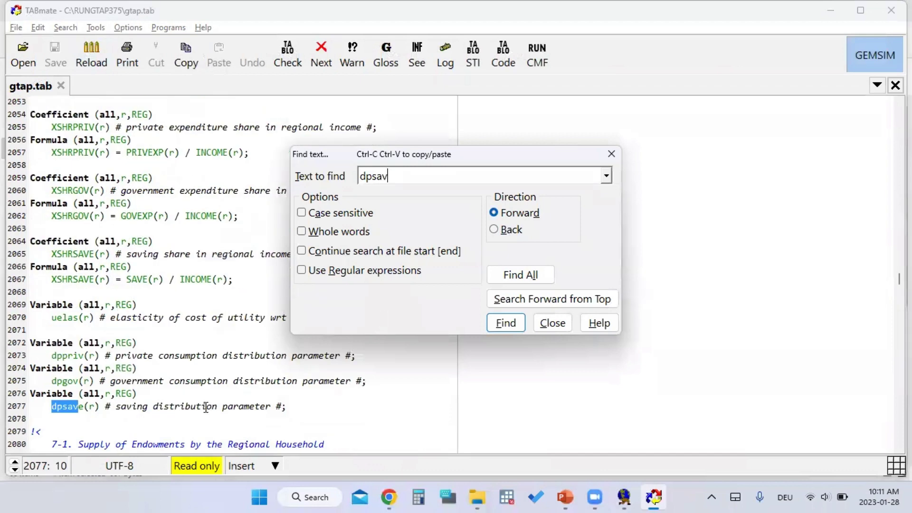
pyautogui.click(186, 406)
pyautogui.moveTo(286, 406); pyautogui.dragTo(52, 406)
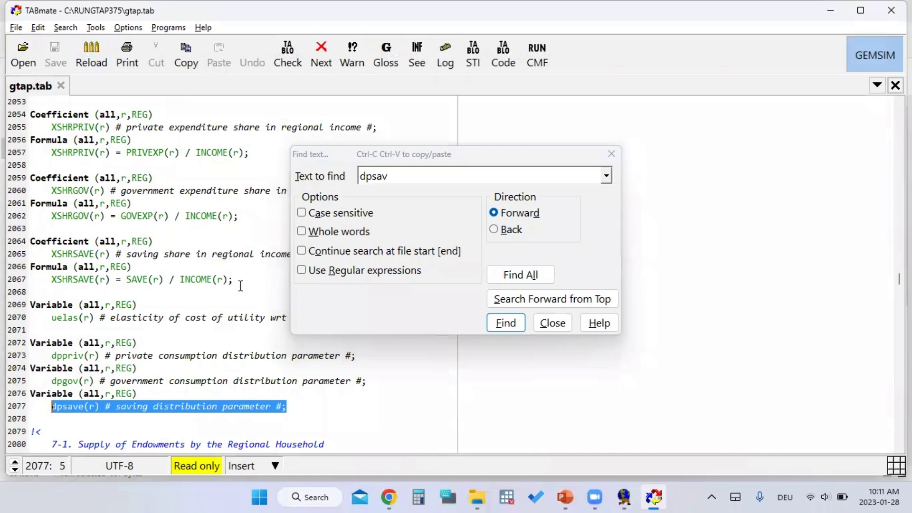
# At the next match, highlight the DPARAV equation's XSHRPRIV, XSHRGOV, XSHRSAVE and dpsave(r) terms
pyautogui.click(398, 178)
pyautogui.press('Return')
pyautogui.press('Return')
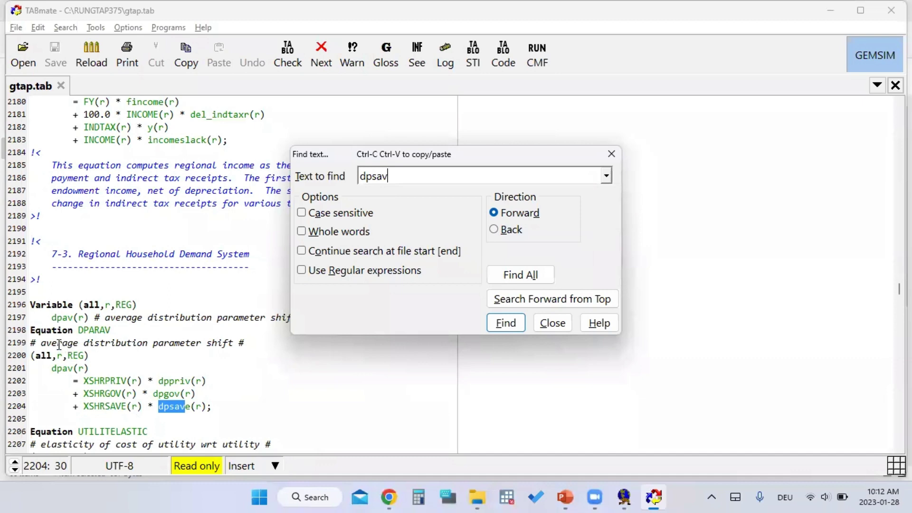
pyautogui.moveTo(58, 343); pyautogui.dragTo(232, 350)
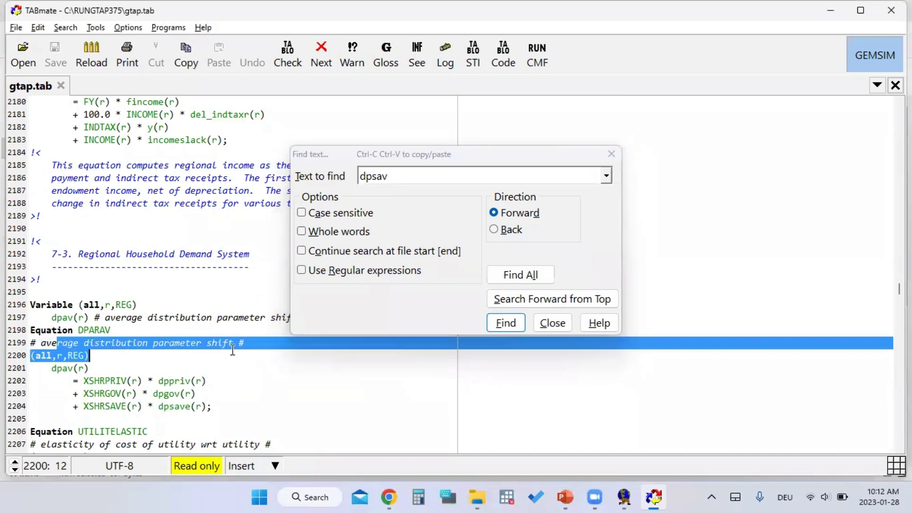
pyautogui.click(85, 381)
pyautogui.moveTo(85, 380); pyautogui.dragTo(142, 381)
pyautogui.click(141, 381)
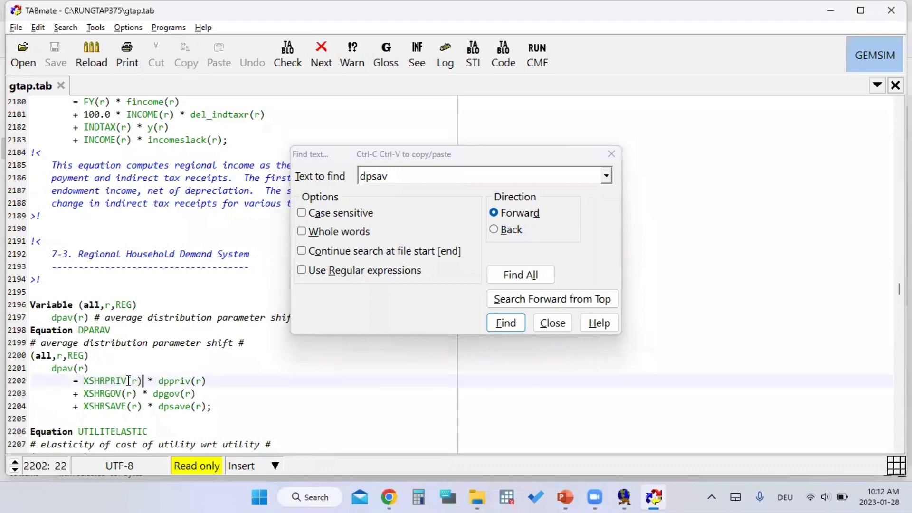
pyautogui.moveTo(142, 380)
pyautogui.mouseDown()
pyautogui.moveTo(78, 380)
pyautogui.moveTo(143, 393)
pyautogui.mouseUp()
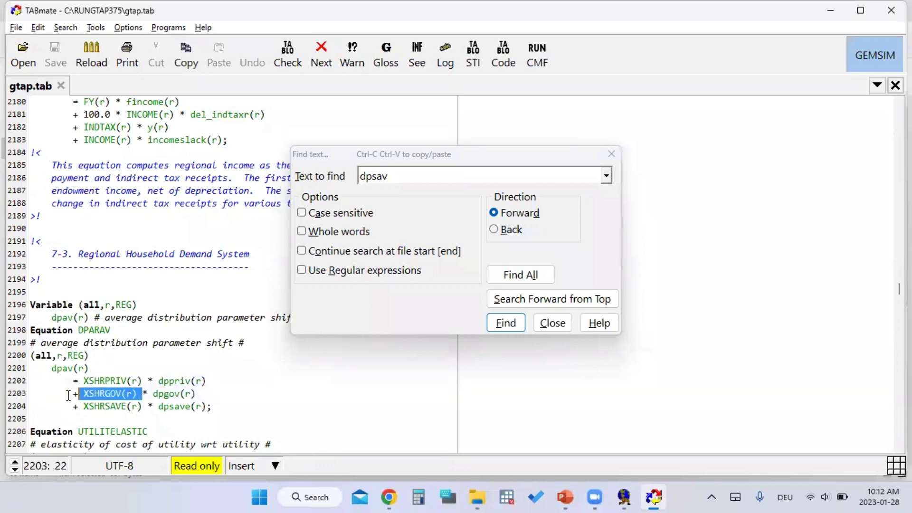
pyautogui.moveTo(68, 395); pyautogui.dragTo(68, 394)
pyautogui.moveTo(143, 408); pyautogui.dragTo(76, 411)
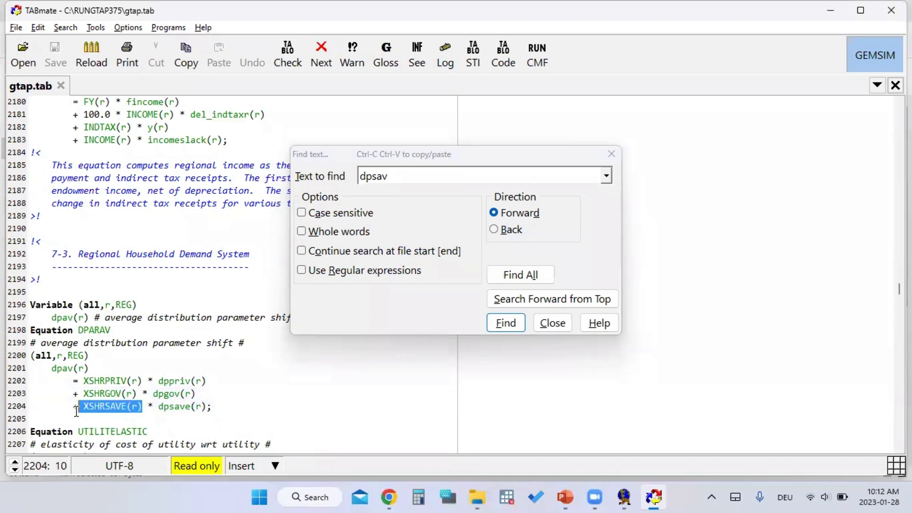
pyautogui.click(192, 407)
pyautogui.moveTo(193, 406); pyautogui.dragTo(156, 406)
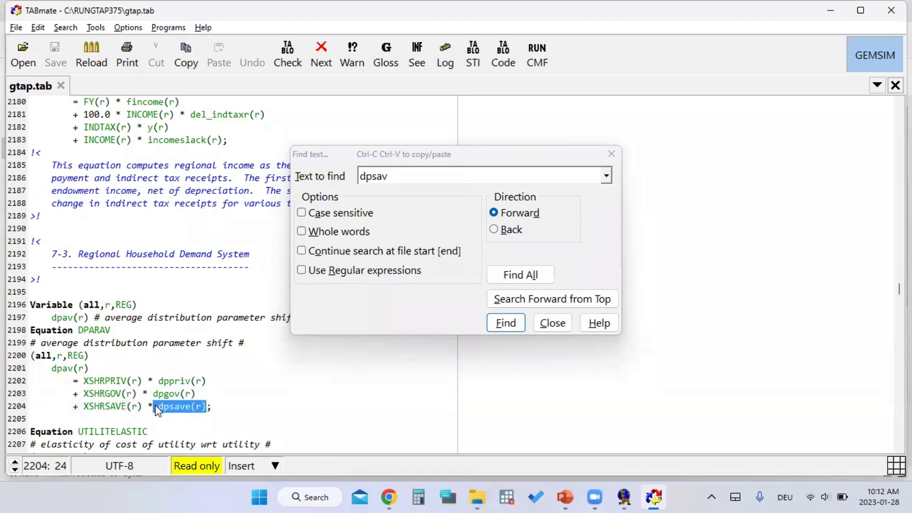
pyautogui.click(156, 407)
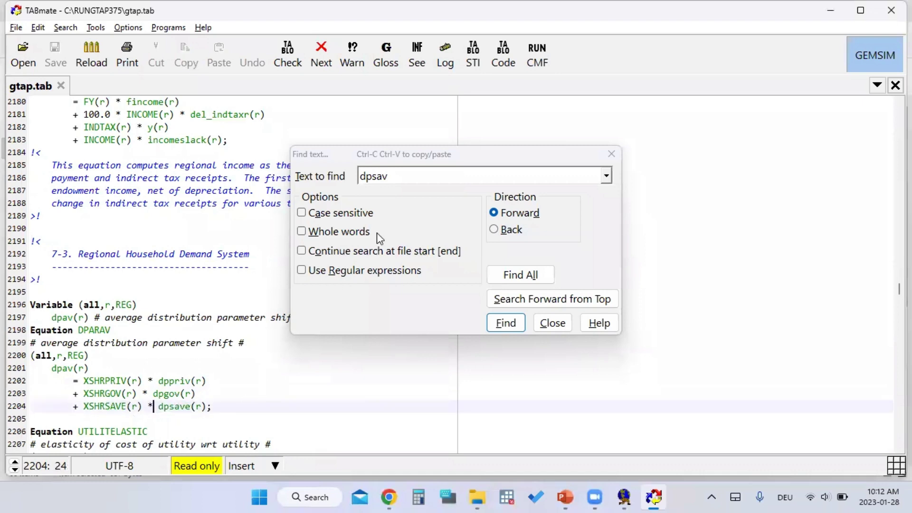
# Step through the remaining dpsav matches to the SAVINGEV equation at line 3293, then close Find
pyautogui.click(398, 176)
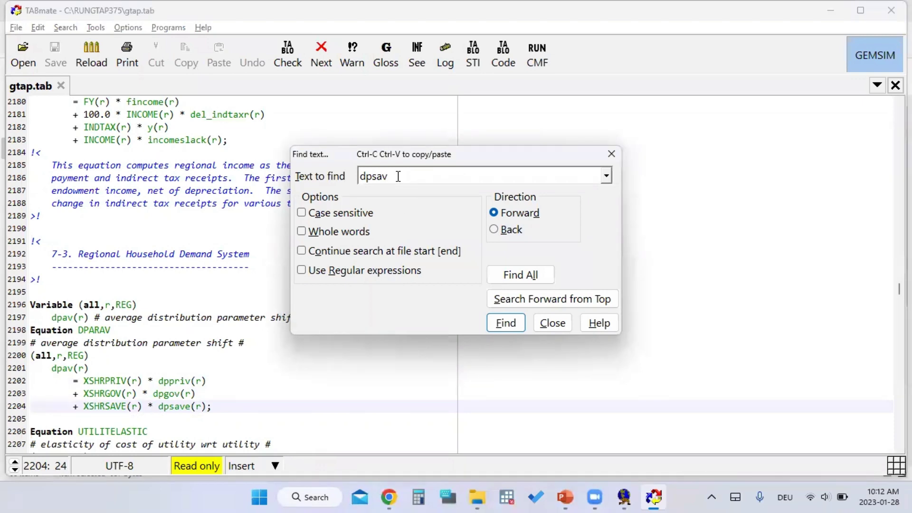
pyautogui.press('Return')
pyautogui.press('Return')
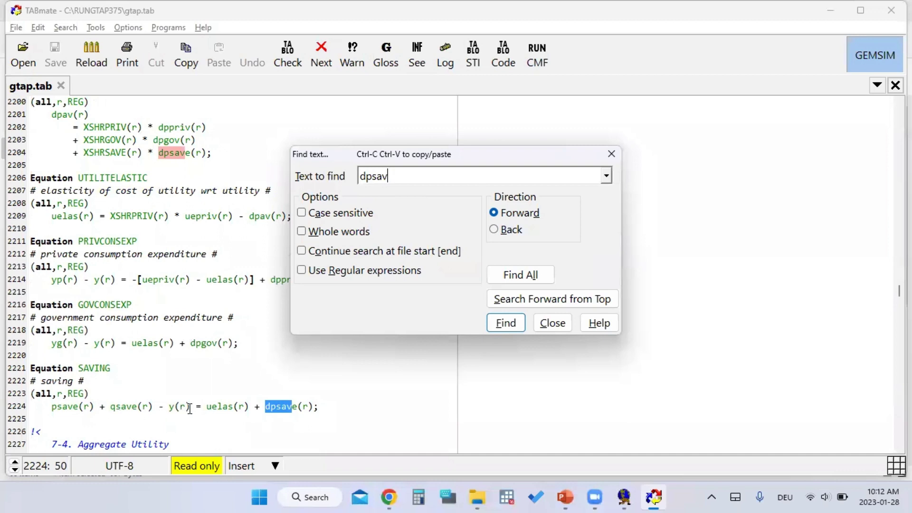
pyautogui.scroll(-3, 448, 378)
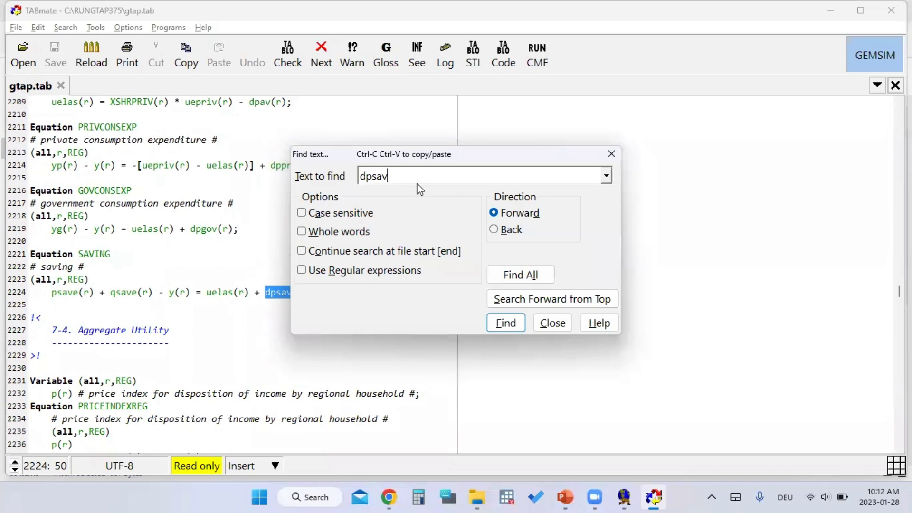
pyautogui.press('Return')
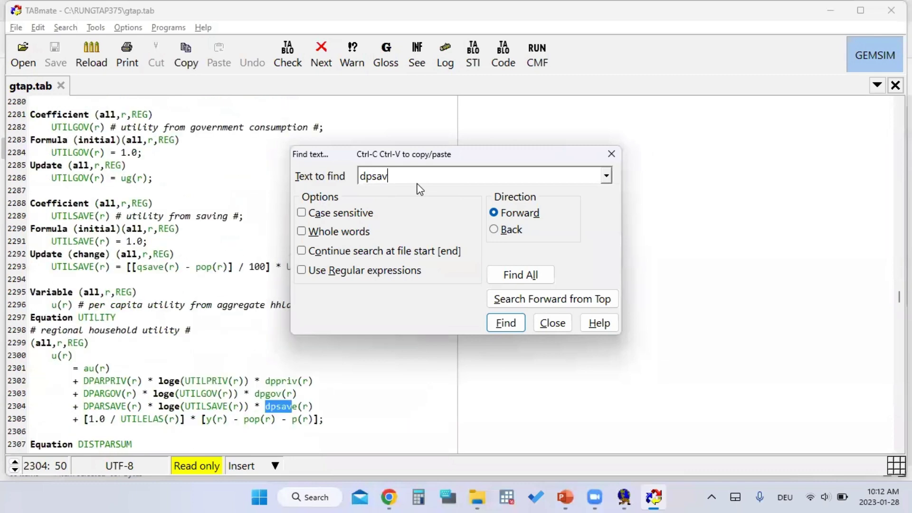
pyautogui.press('Return')
pyautogui.press('Return')
pyautogui.press('Return')
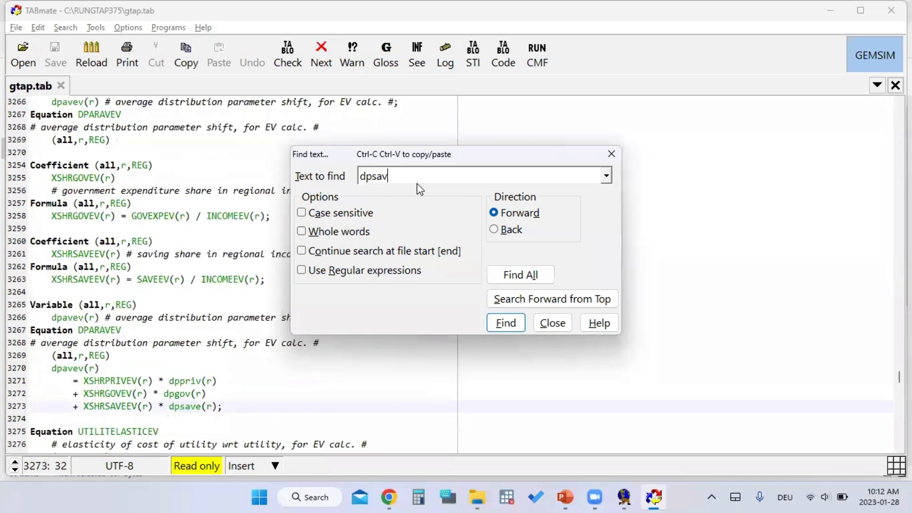
pyautogui.click(606, 158)
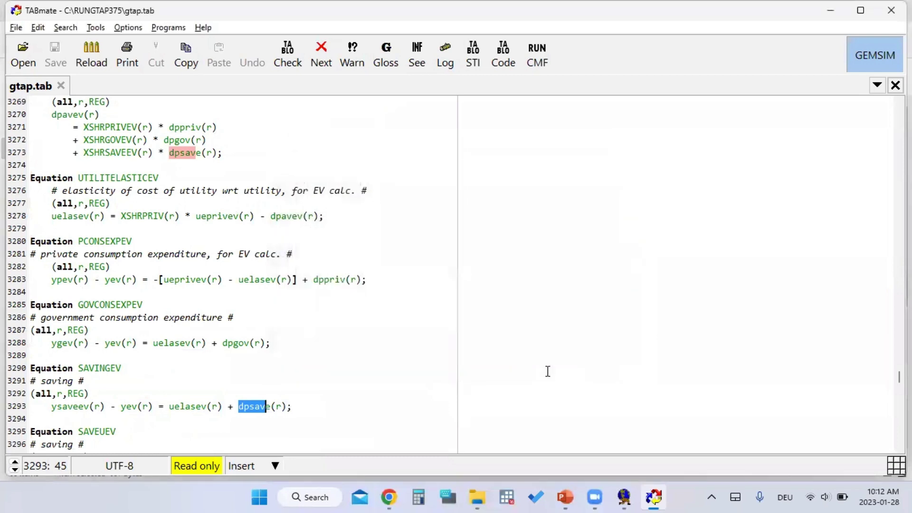
# Switch to RunGTAP and go to its Shocks page
pyautogui.click(625, 497)
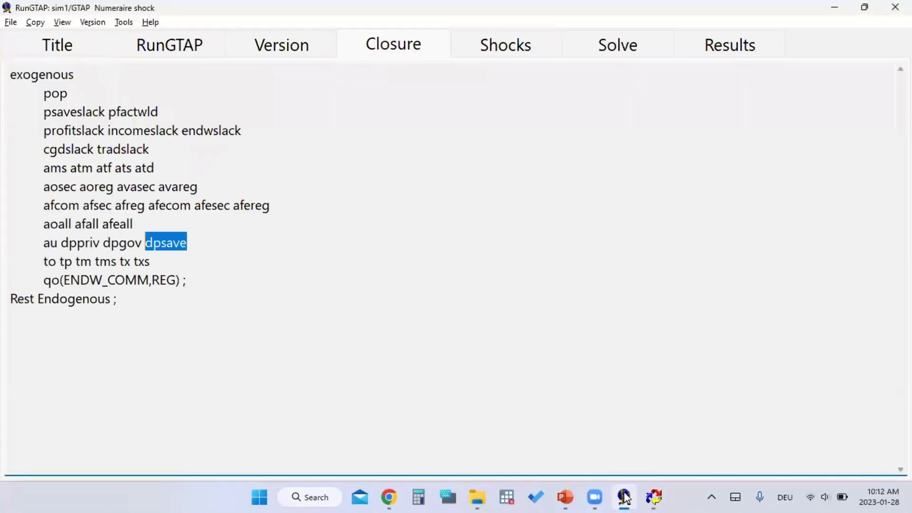
pyautogui.click(199, 282)
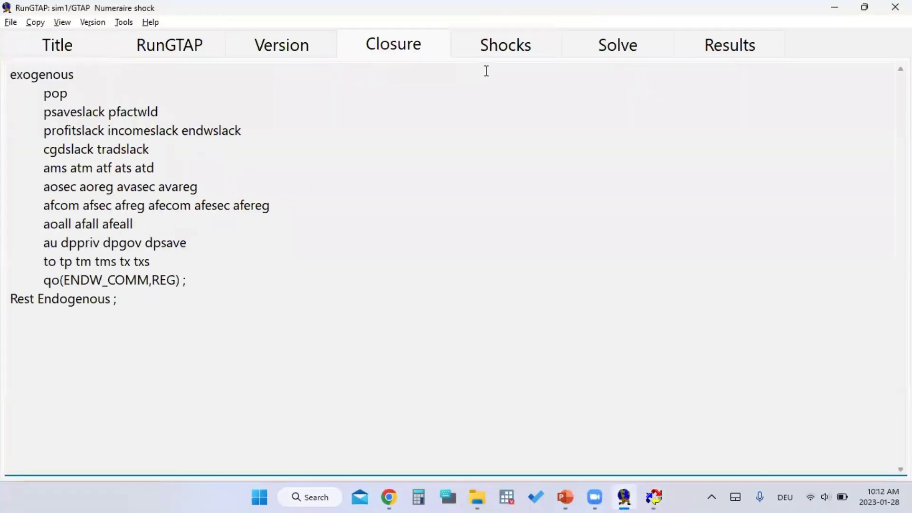
pyautogui.click(475, 45)
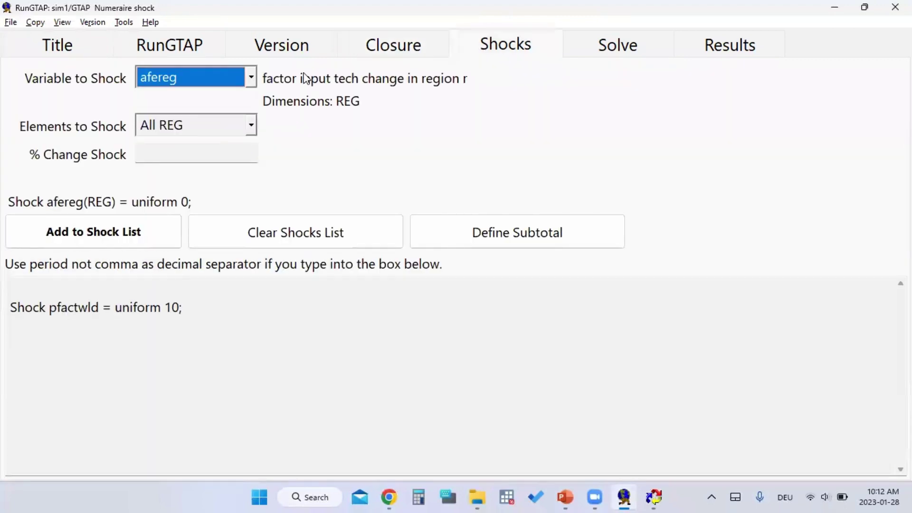
# Try afall and atd as the variable to shock, ending with endwslack
pyautogui.click(251, 77)
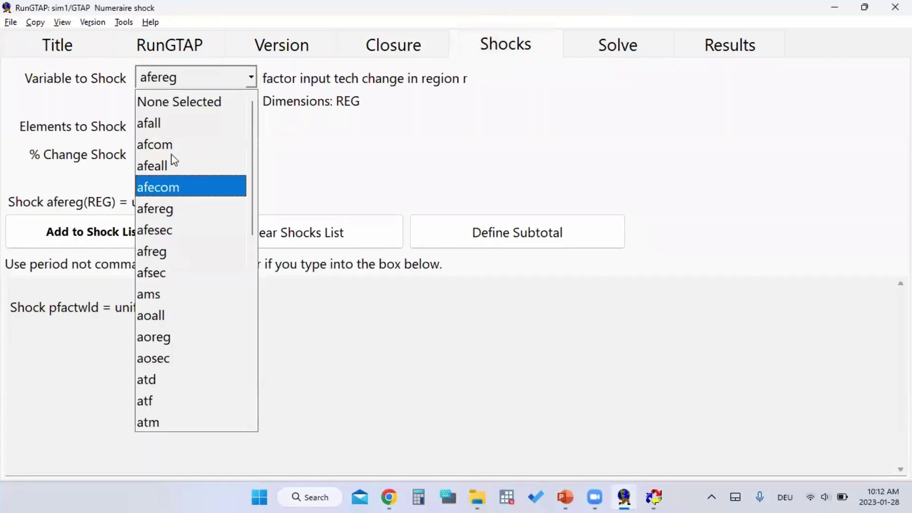
pyautogui.click(167, 124)
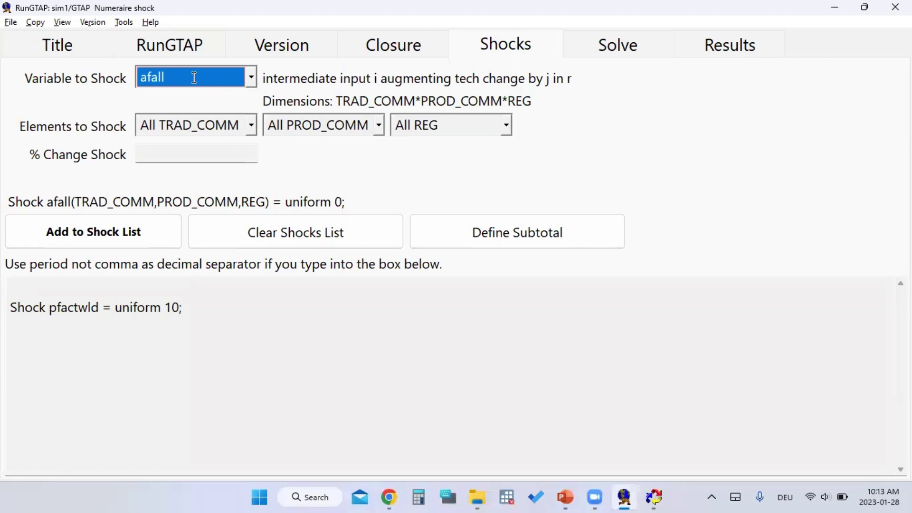
pyautogui.click(252, 78)
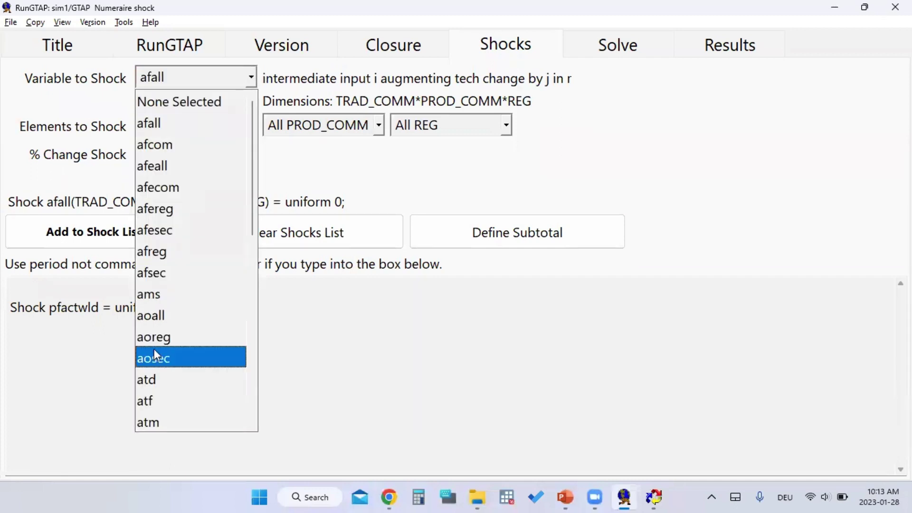
pyautogui.click(155, 380)
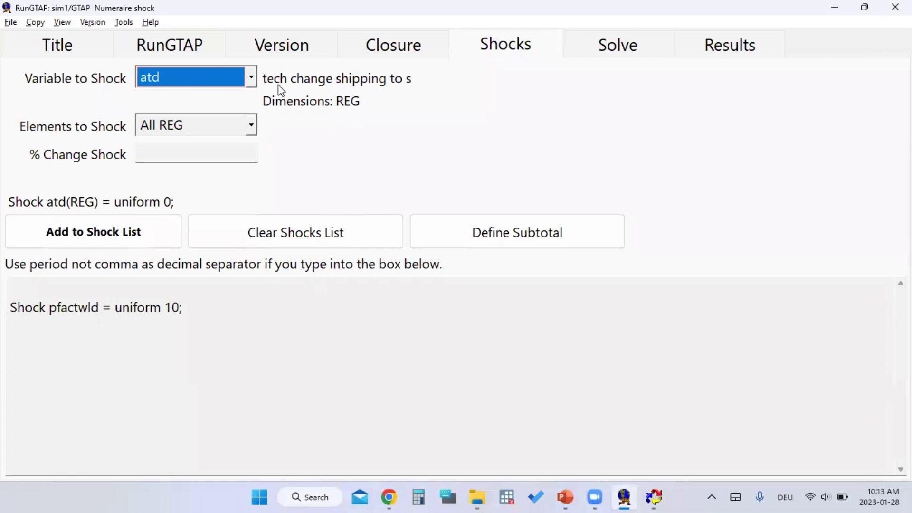
pyautogui.click(252, 81)
pyautogui.scroll(-6, 189, 338)
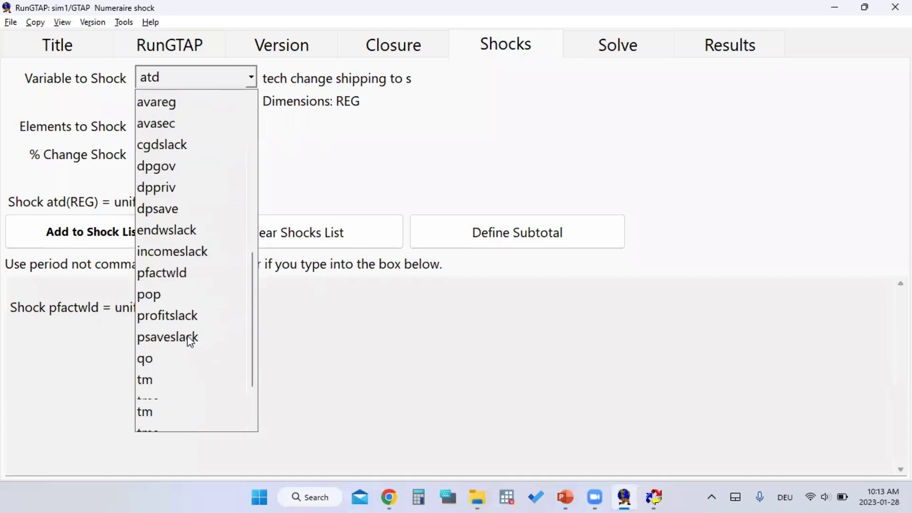
pyautogui.click(189, 229)
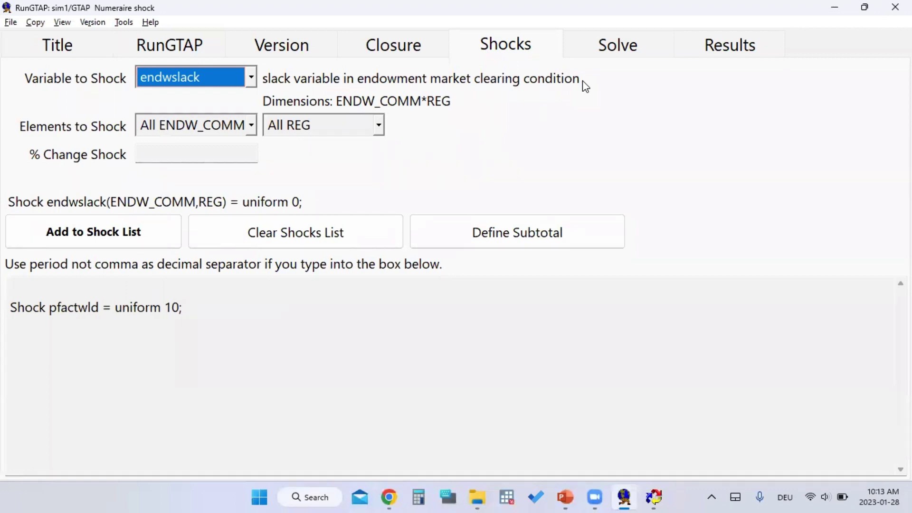
# Try qo and afeall as shock variables and glance back at the closure list
pyautogui.click(250, 78)
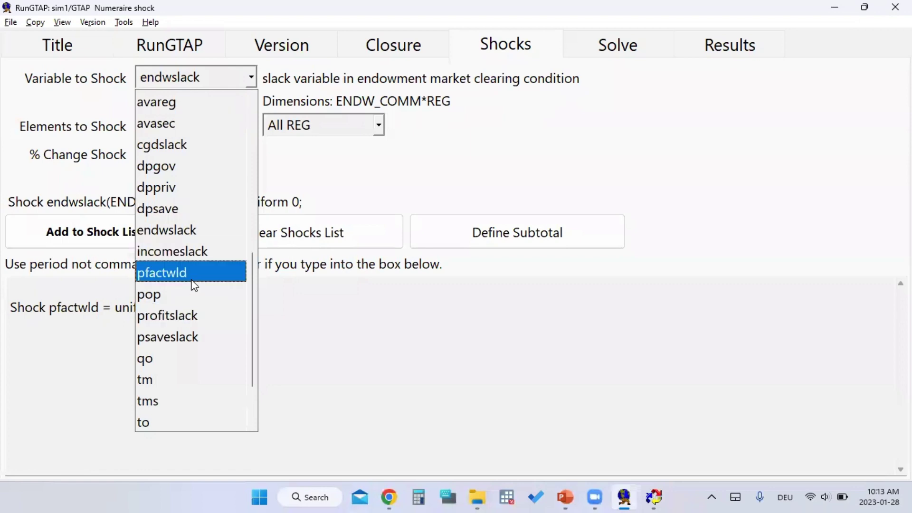
pyautogui.click(174, 364)
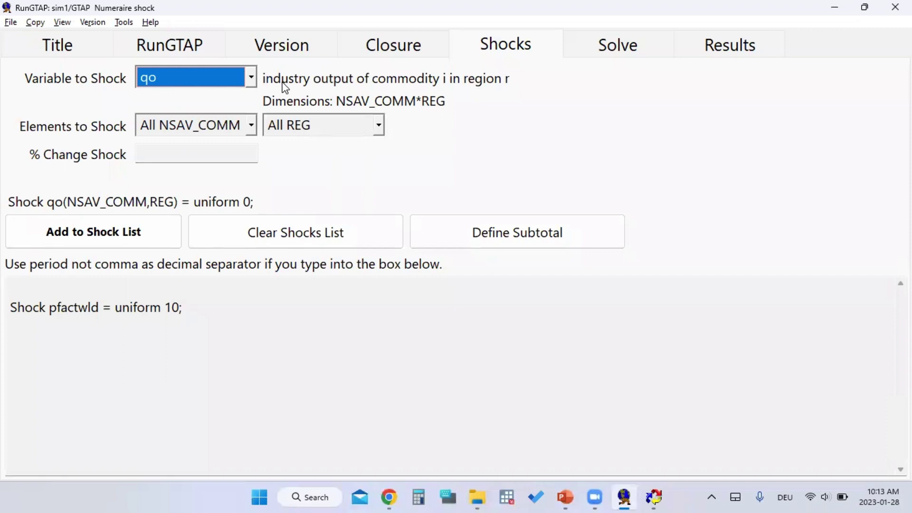
pyautogui.click(250, 77)
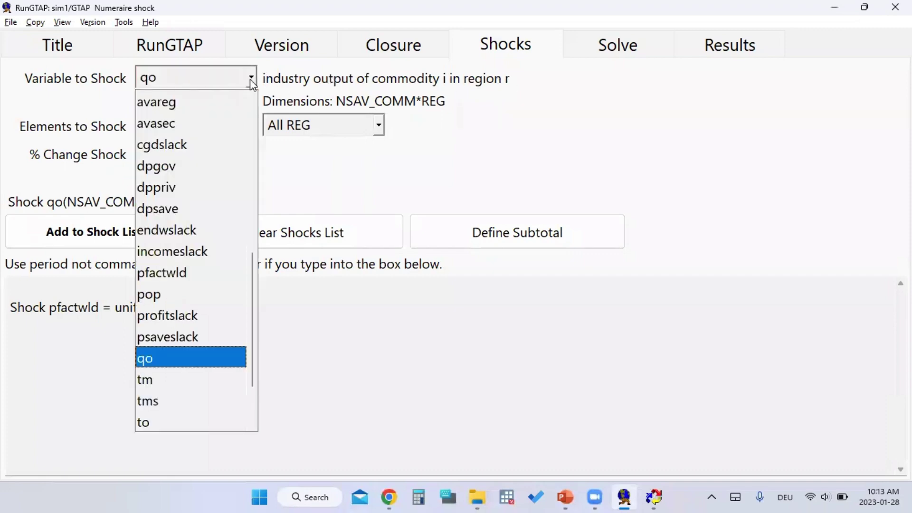
pyautogui.scroll(6, 185, 250)
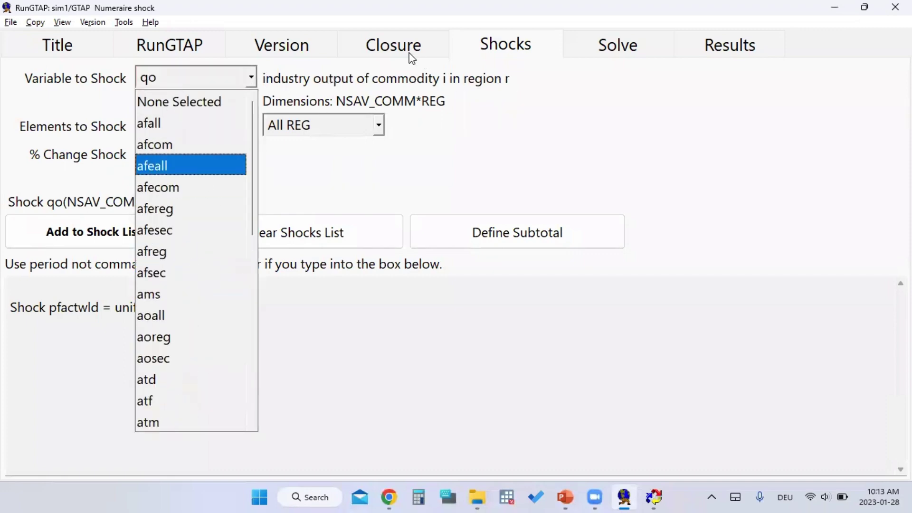
pyautogui.click(406, 53)
pyautogui.click(472, 53)
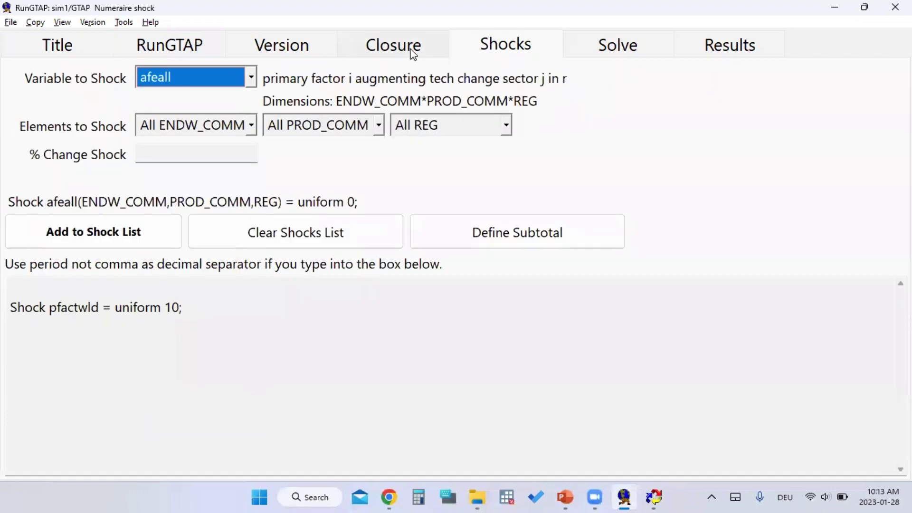
pyautogui.click(413, 52)
pyautogui.click(484, 53)
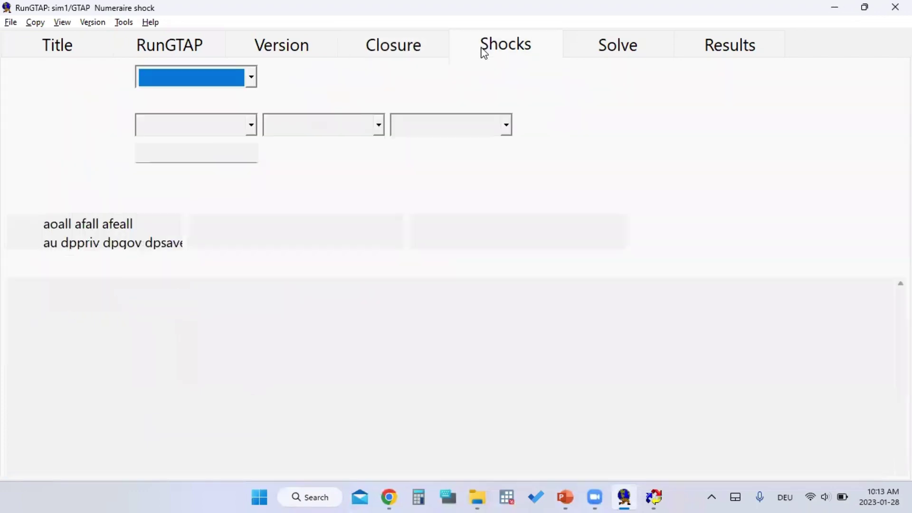
pyautogui.click(251, 77)
pyautogui.click(62, 22)
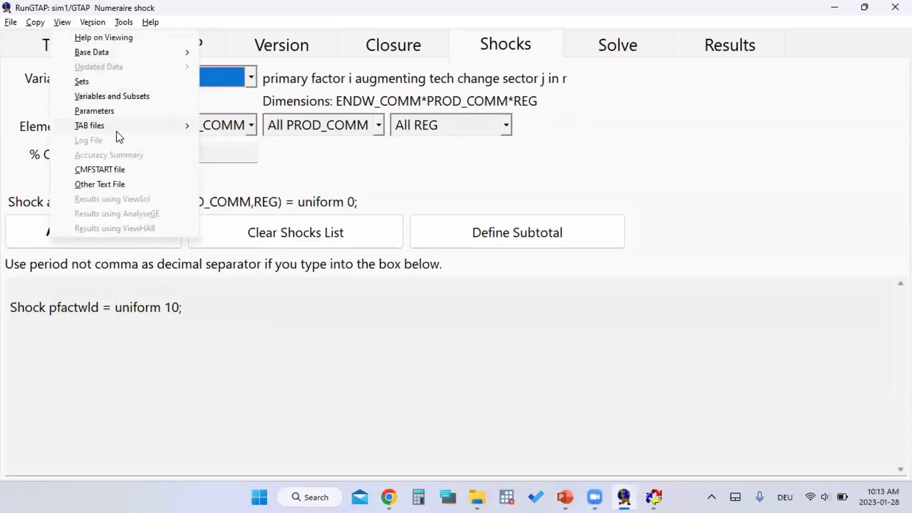
pyautogui.click(541, 47)
# Select txs from the bottom of the variable list, dimensioned TRAD_COMM*REG*REG
pyautogui.click(256, 67)
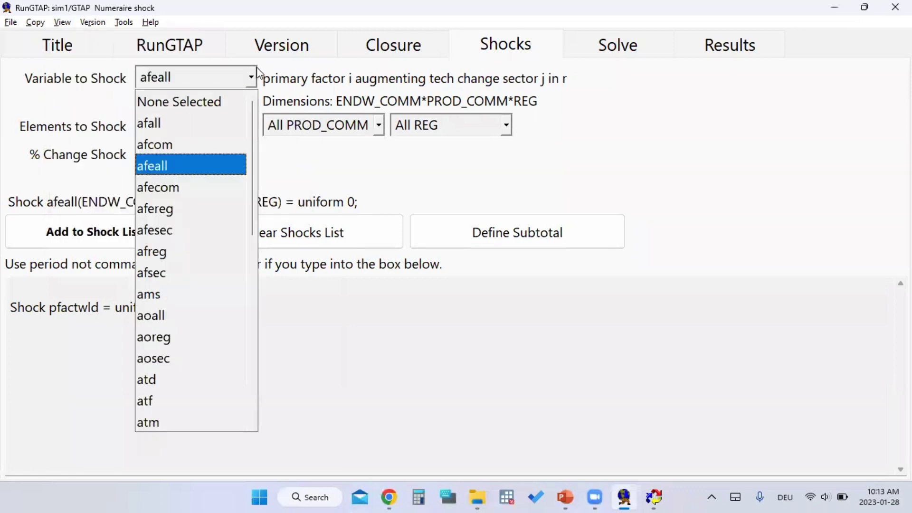
pyautogui.scroll(-10, 179, 285)
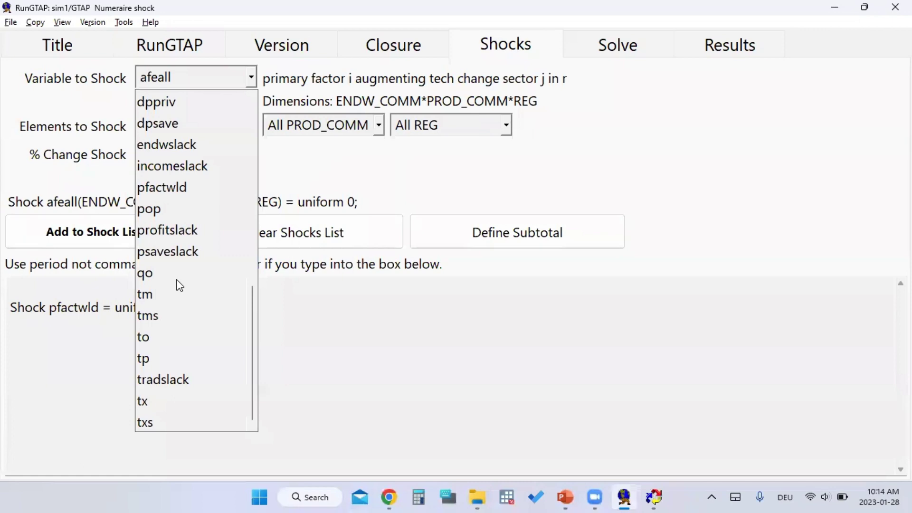
pyautogui.click(157, 420)
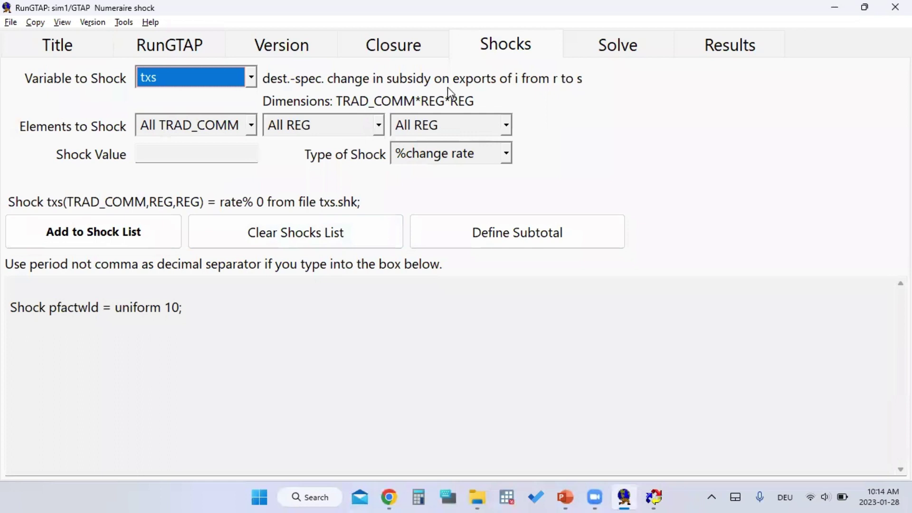
# Briefly switch the txs commodity elements to All MARG_COMM, then revert to All TRAD_COMM
pyautogui.click(252, 126)
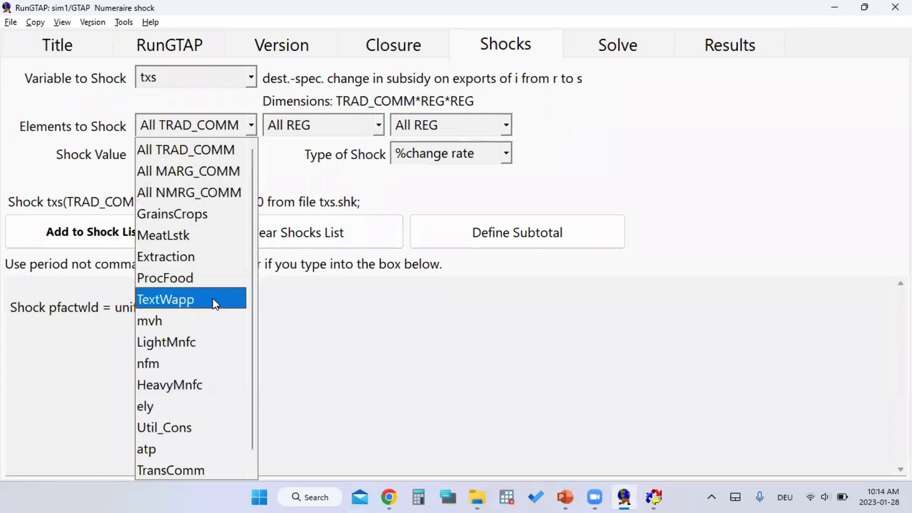
pyautogui.scroll(-1, 212, 298)
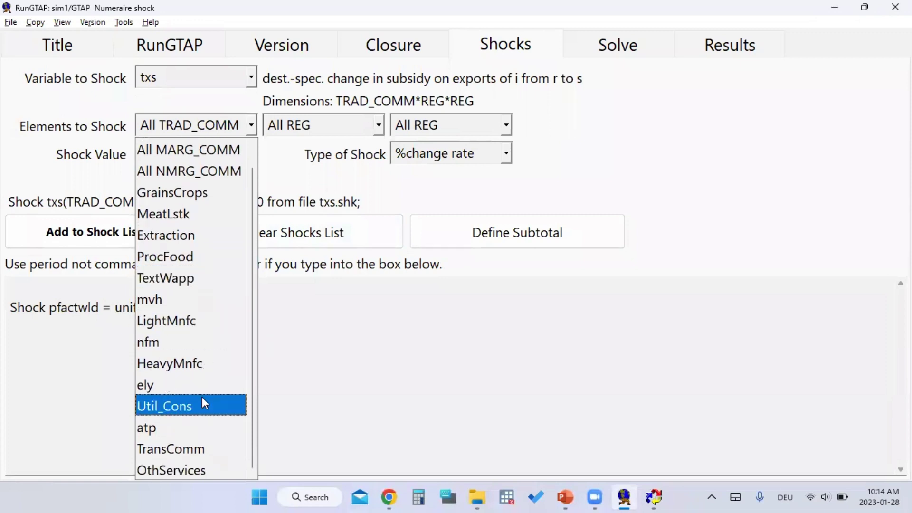
pyautogui.scroll(1, 203, 400)
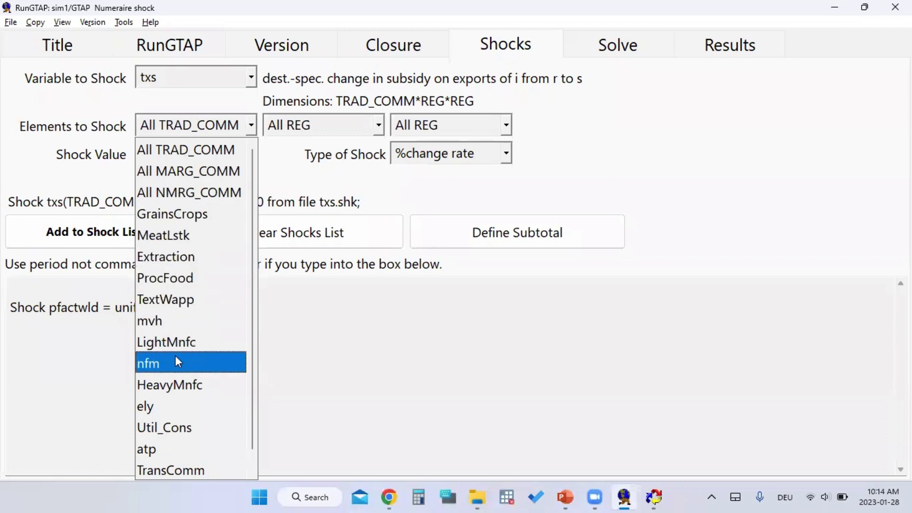
pyautogui.scroll(-1, 176, 357)
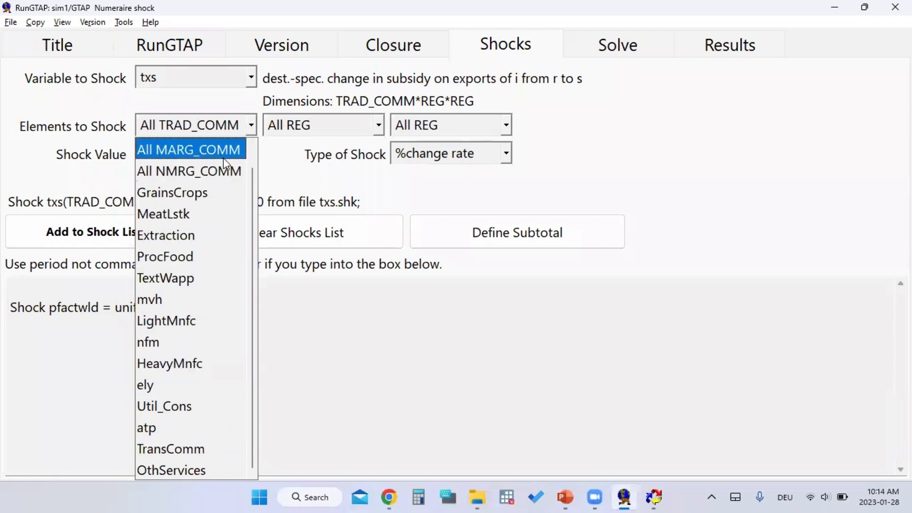
pyautogui.click(248, 128)
pyautogui.click(249, 127)
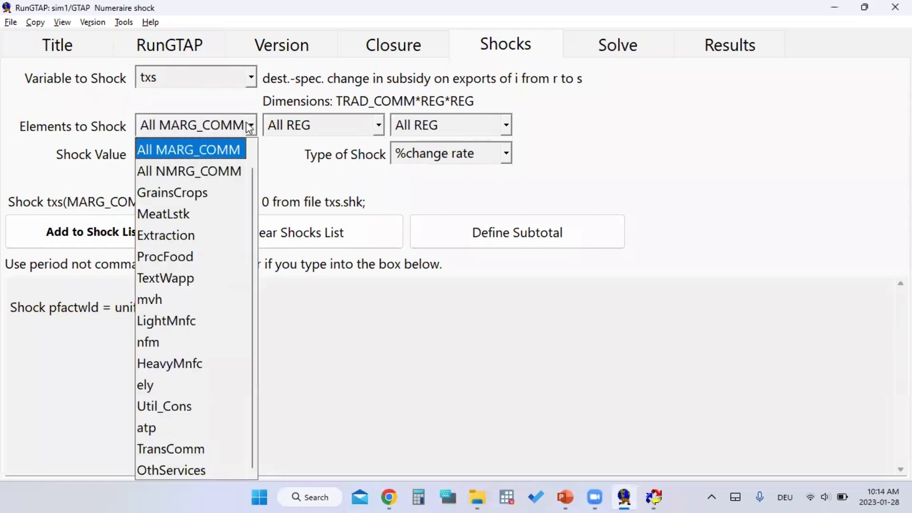
pyautogui.scroll(1, 184, 155)
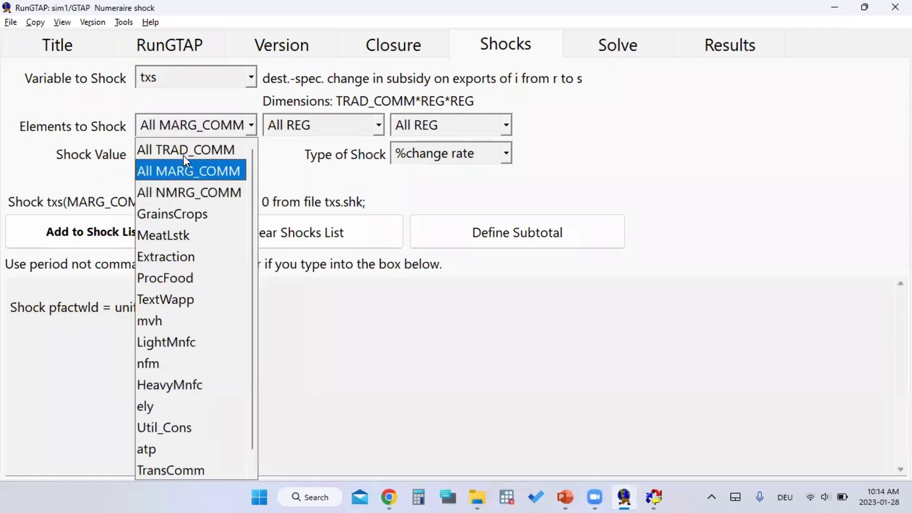
pyautogui.click(380, 127)
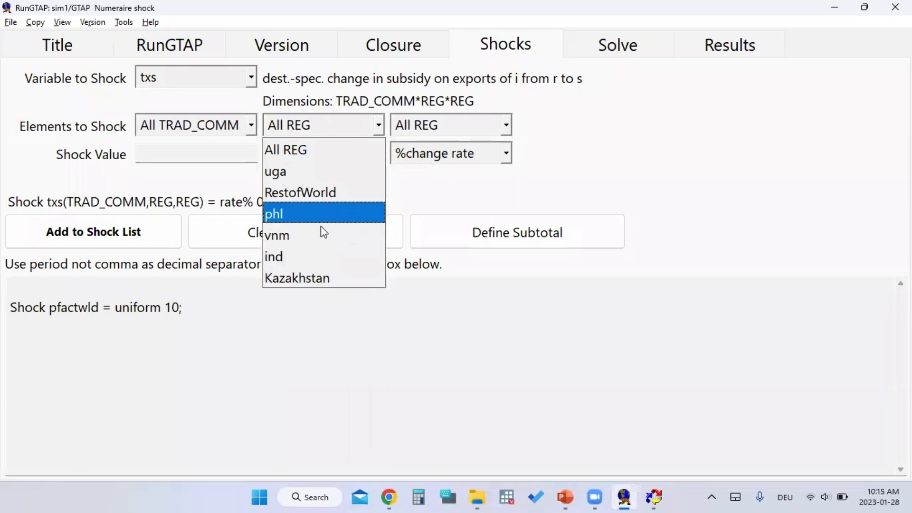
# Try region choices uga, ind and RestofWorld for the exporting and destination regions
pyautogui.click(304, 167)
pyautogui.click(507, 127)
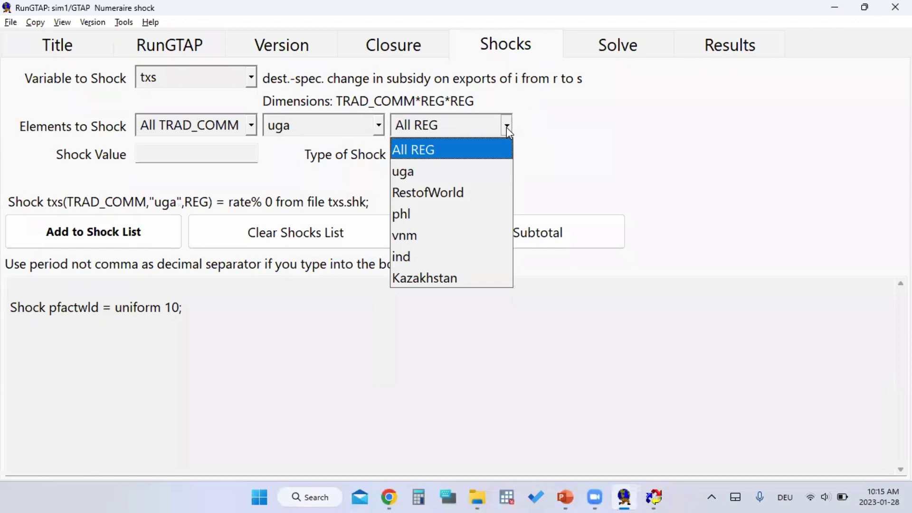
pyautogui.click(439, 259)
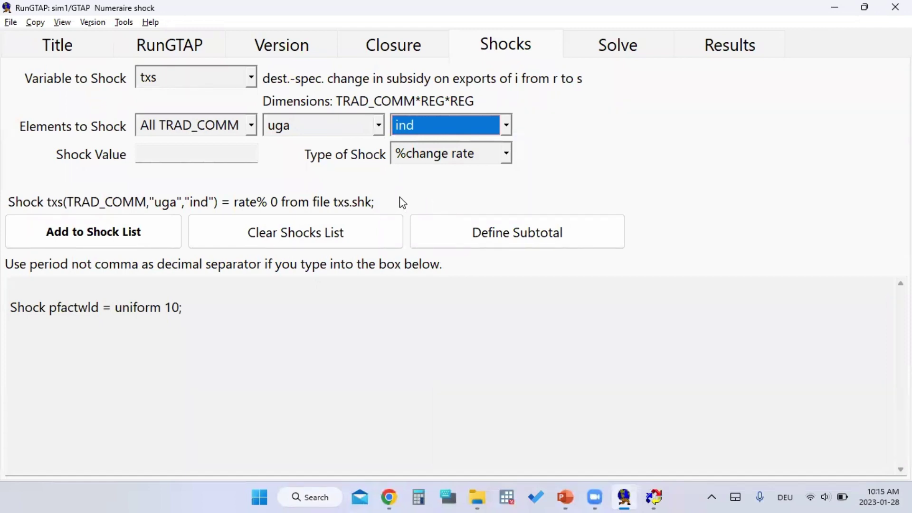
pyautogui.click(381, 123)
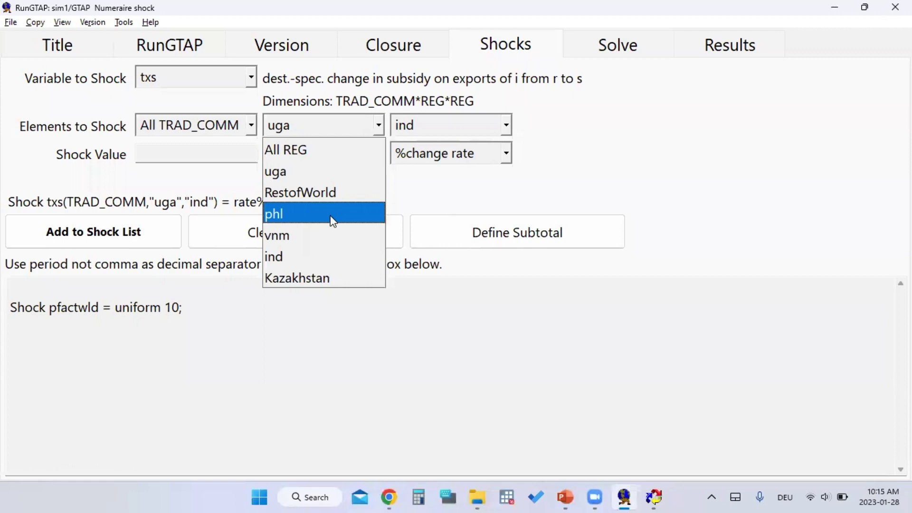
pyautogui.click(418, 193)
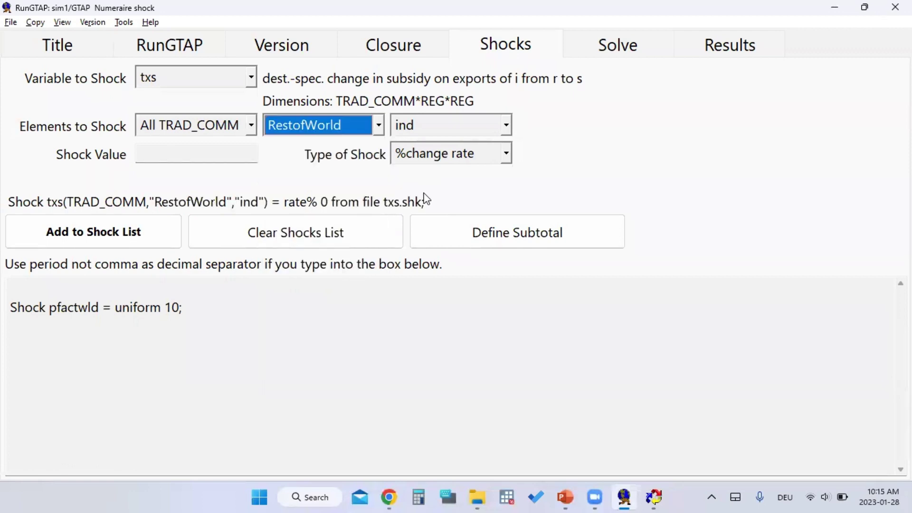
pyautogui.click(380, 130)
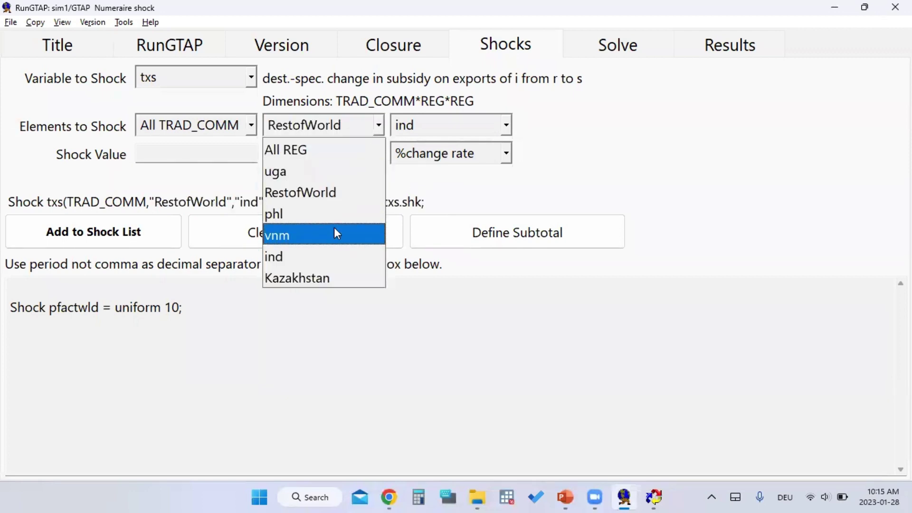
pyautogui.click(416, 204)
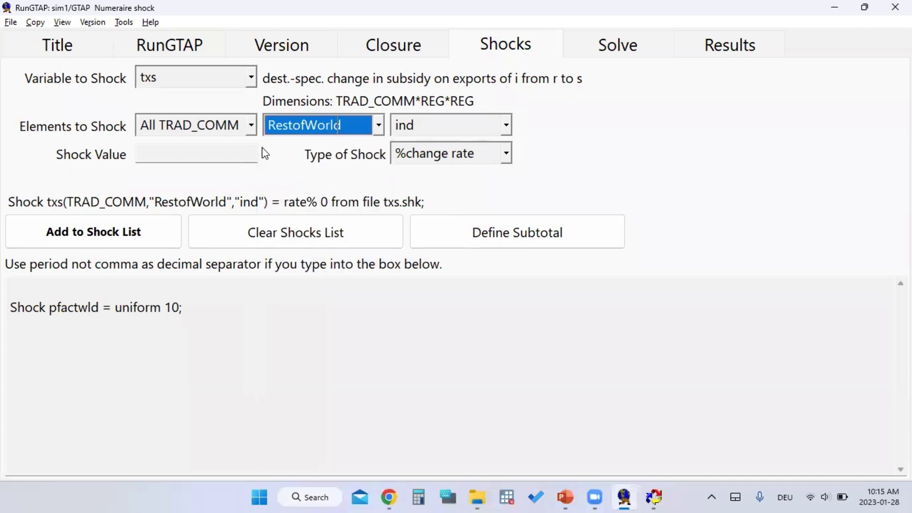
# Target the txs shock at mvh exported from ind to phl
pyautogui.click(251, 127)
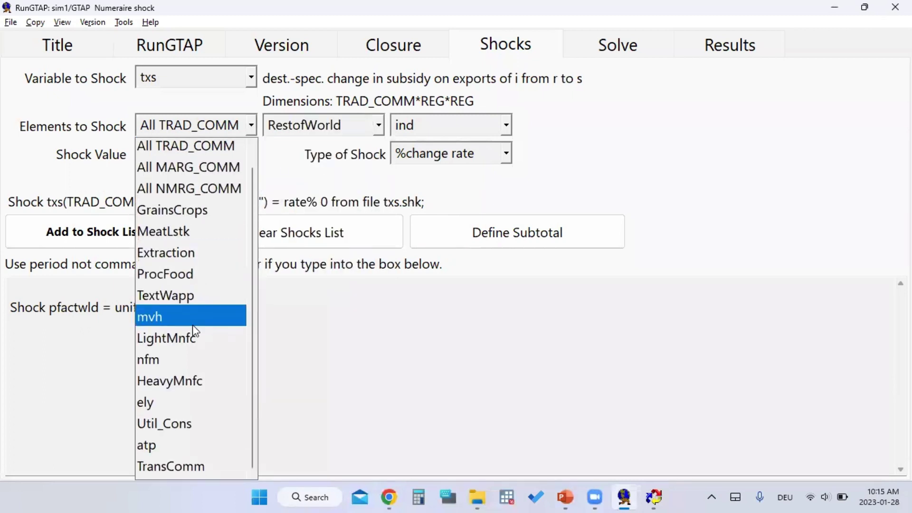
pyautogui.scroll(-1, 193, 324)
pyautogui.click(164, 303)
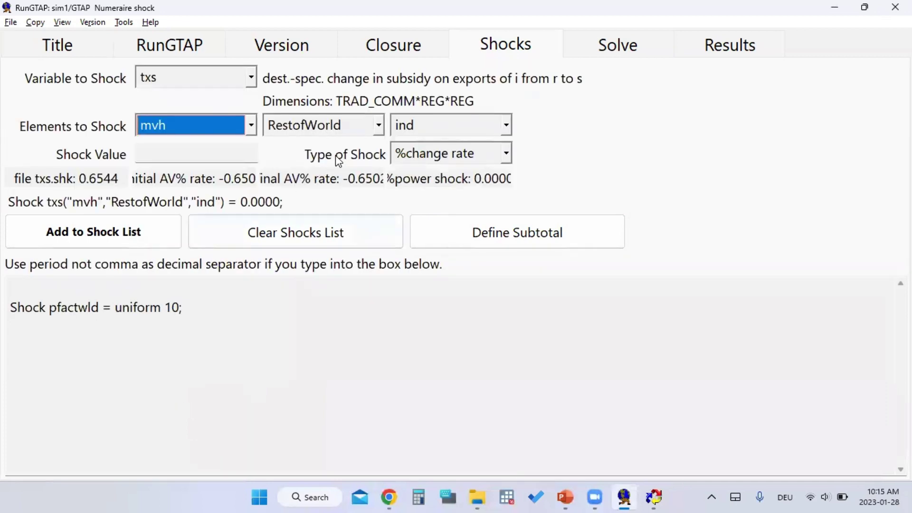
pyautogui.click(378, 128)
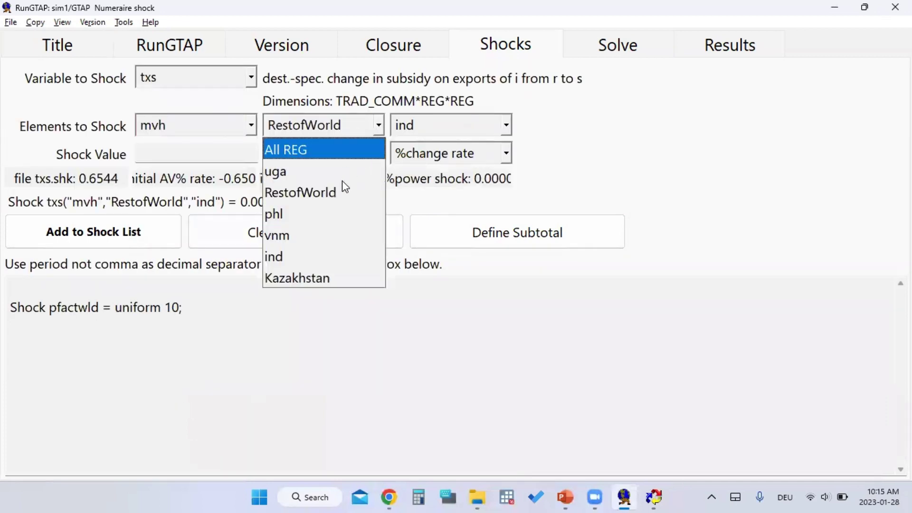
pyautogui.click(315, 265)
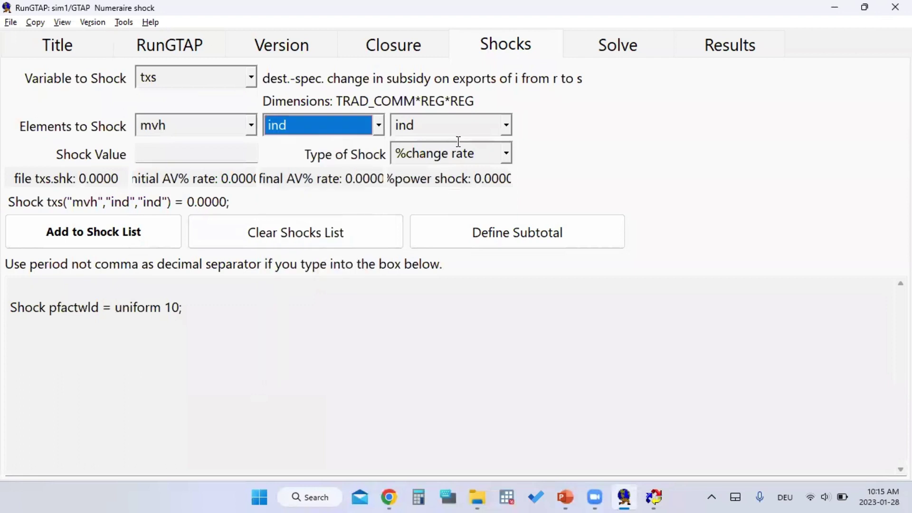
pyautogui.click(507, 127)
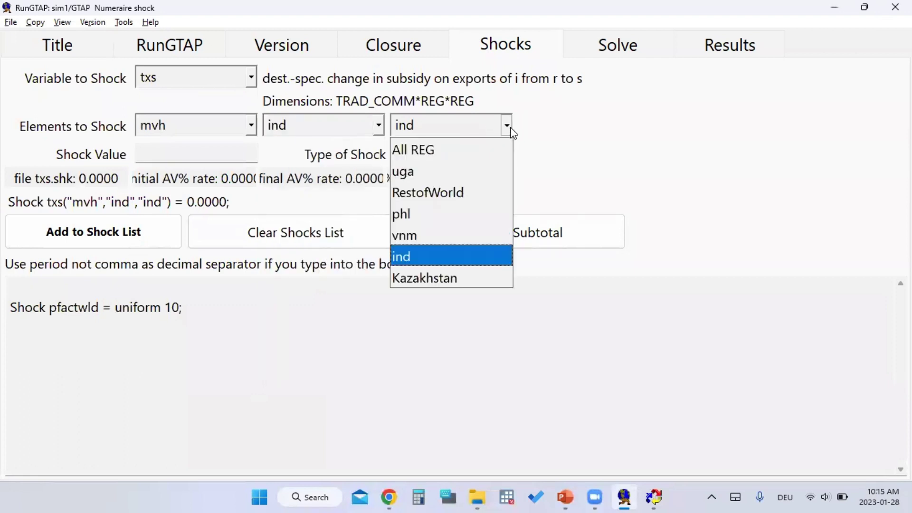
pyautogui.click(426, 213)
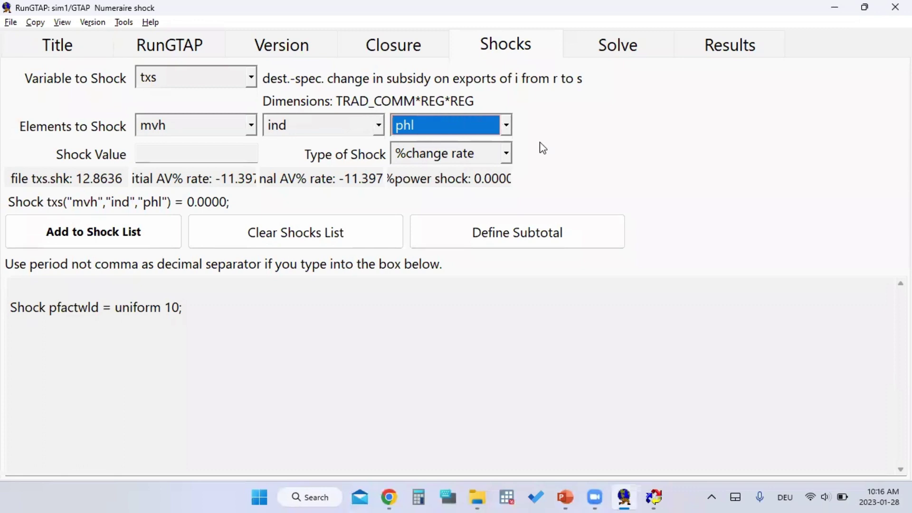
# Set the shock type to %target rate and clear the pfactwld = uniform 10 shock from the list
pyautogui.click(505, 154)
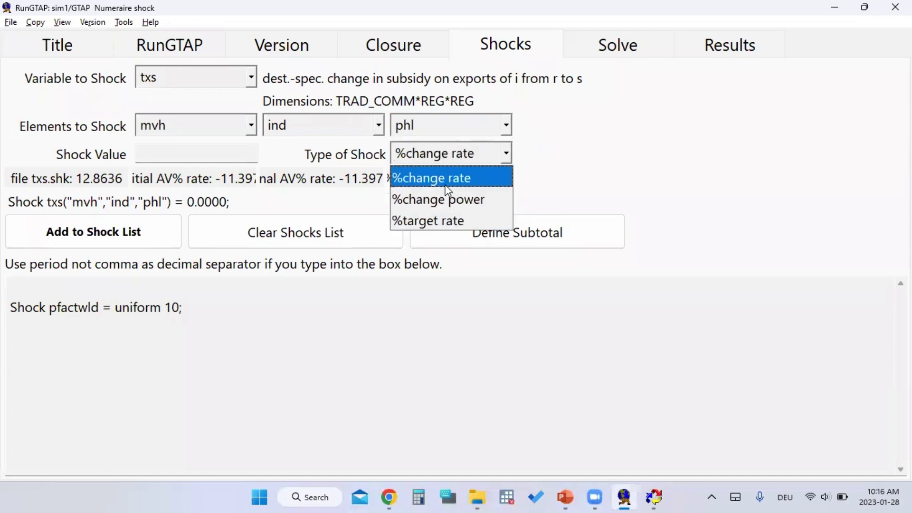
pyautogui.click(194, 307)
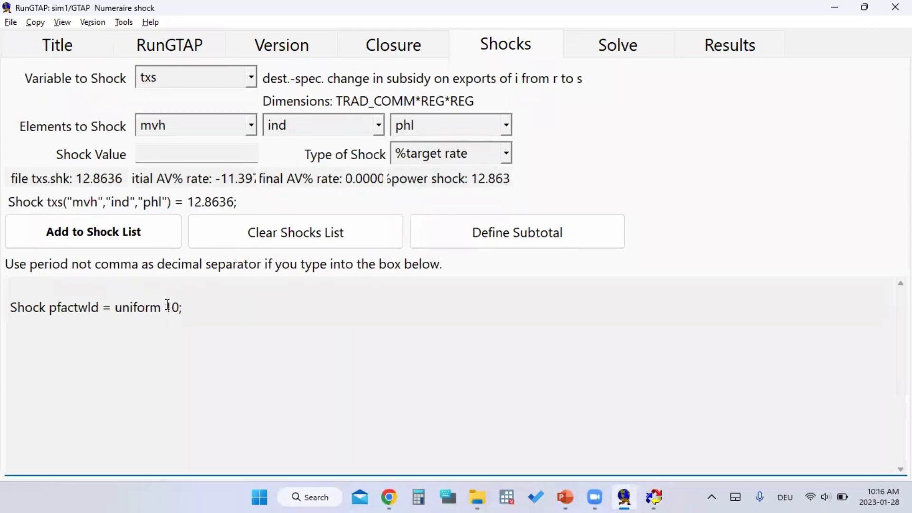
pyautogui.doubleClick(193, 305)
pyautogui.click(193, 305)
pyautogui.doubleClick(193, 304)
pyautogui.click(192, 305)
pyautogui.doubleClick(193, 304)
pyautogui.click(339, 230)
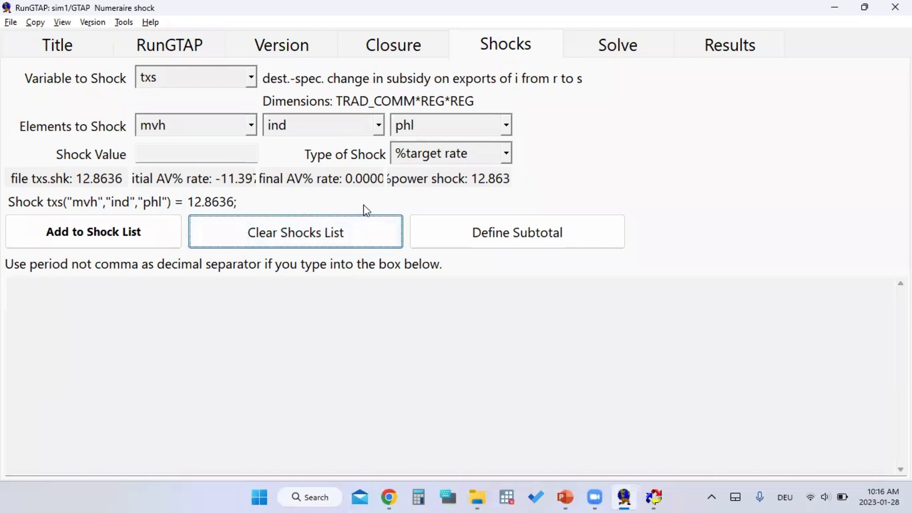
# Try %change power as the txs shock type, then revert to %change rate (0.0000)
pyautogui.click(505, 154)
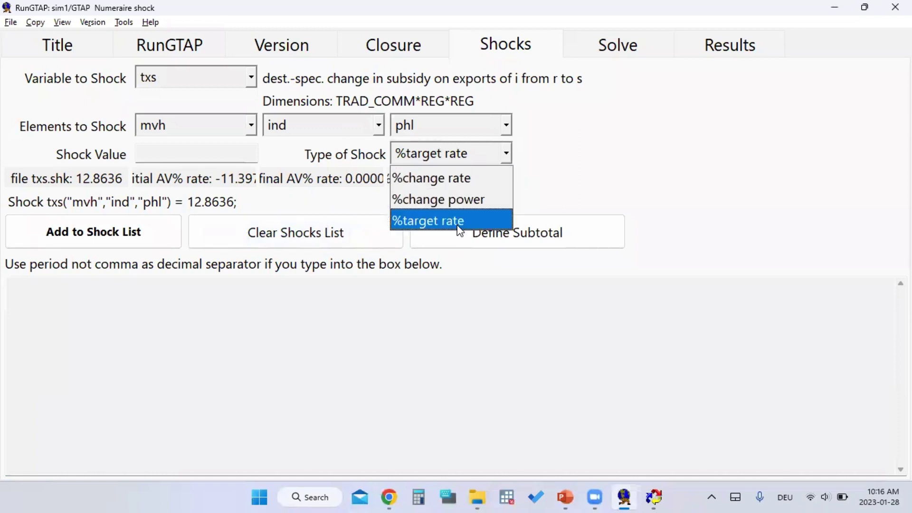
pyautogui.press('Return')
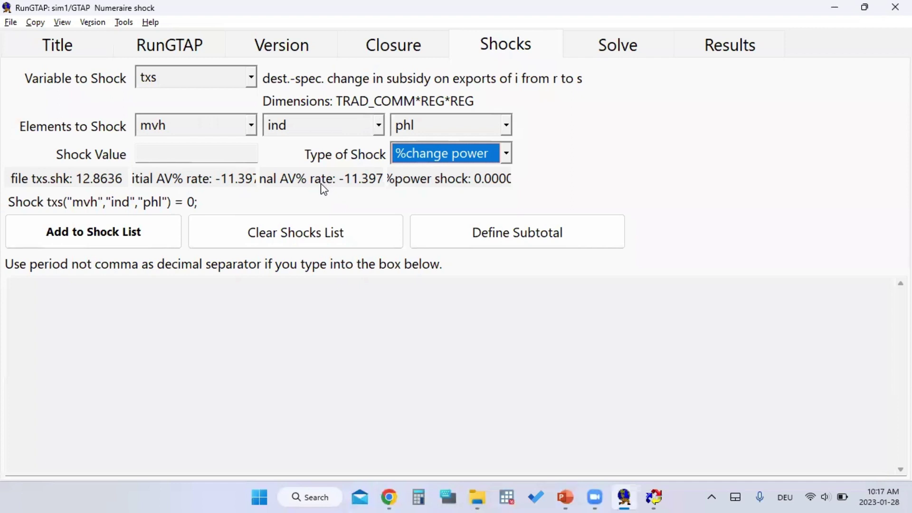
pyautogui.click(182, 156)
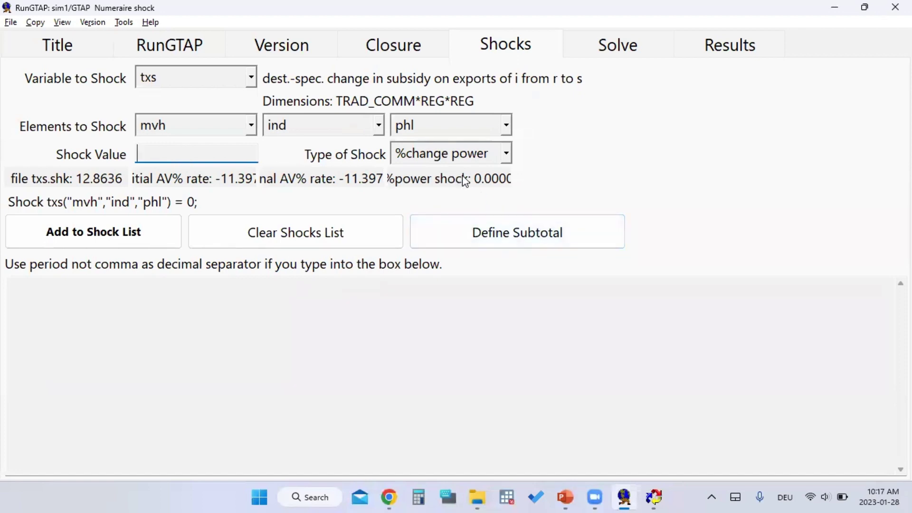
pyautogui.click(507, 153)
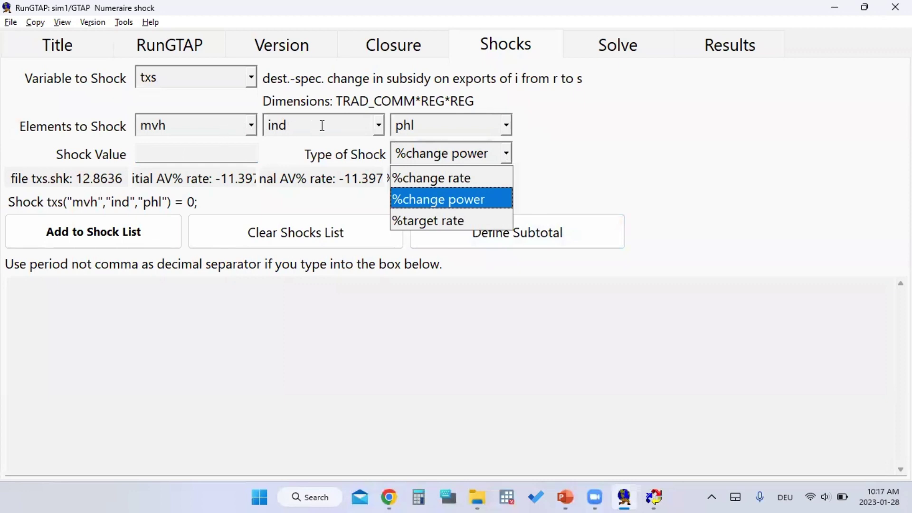
pyautogui.click(457, 175)
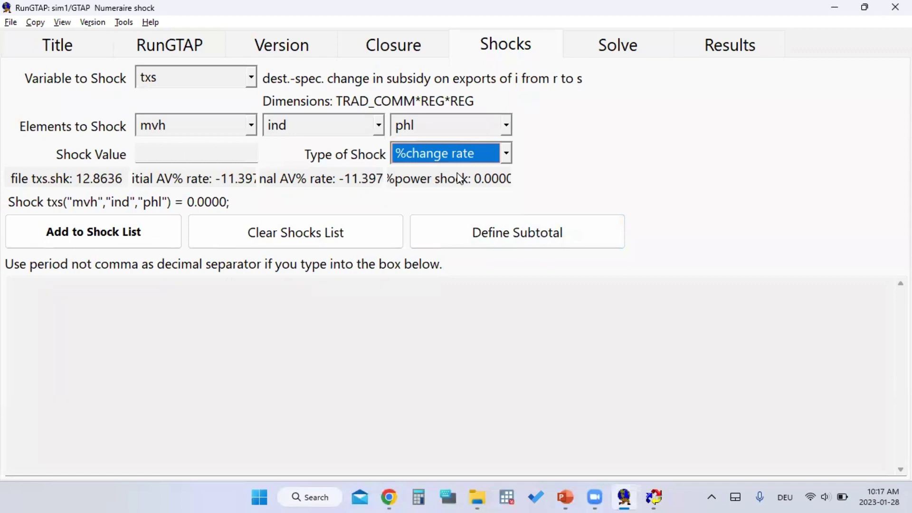
# Enter -100 as the shock value, then change it to +100, giving txs shock -12.8636
pyautogui.click(195, 157)
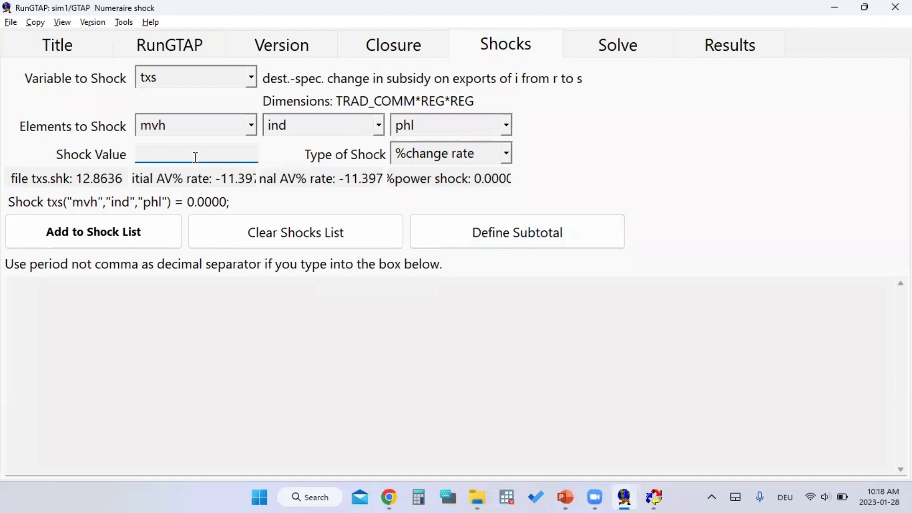
pyautogui.write('-100')
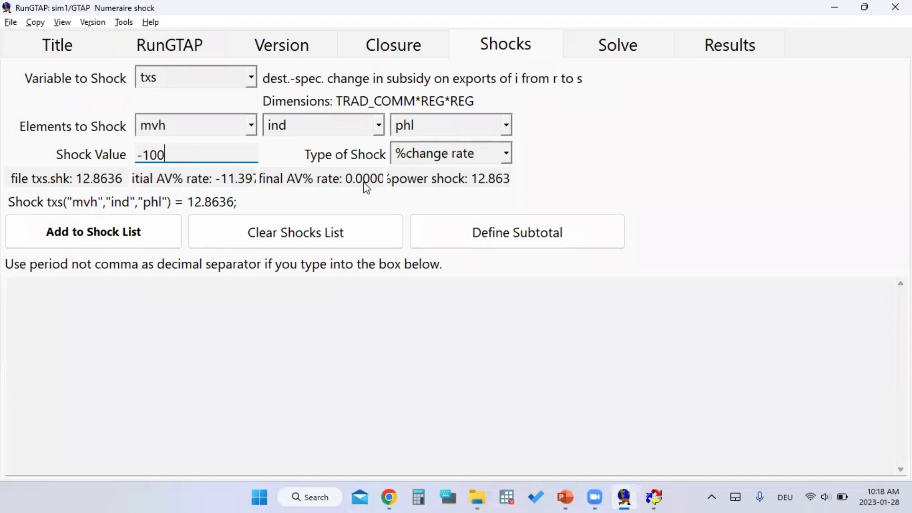
pyautogui.doubleClick(204, 152)
pyautogui.click(205, 152)
pyautogui.doubleClick(205, 152)
pyautogui.click(205, 152)
pyautogui.press('BackSpace')
pyautogui.press('BackSpace')
pyautogui.press('BackSpace')
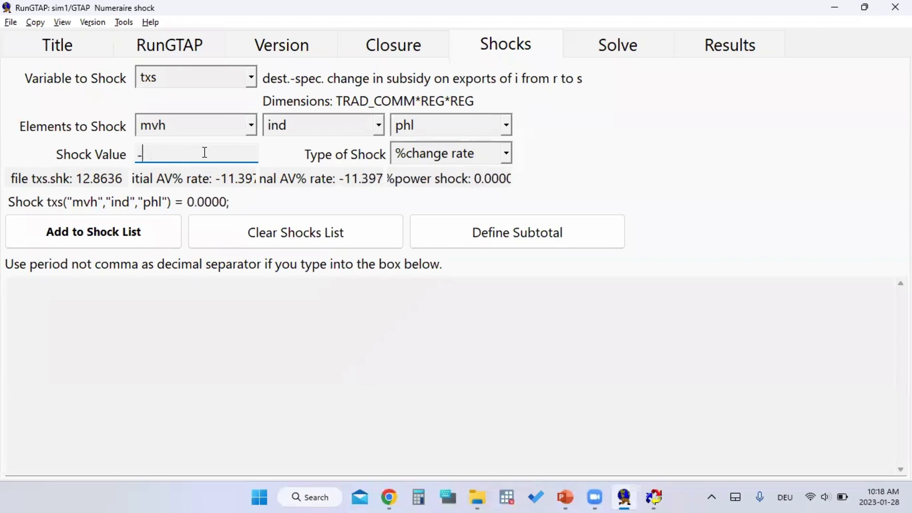
pyautogui.press('BackSpace')
pyautogui.write('10')
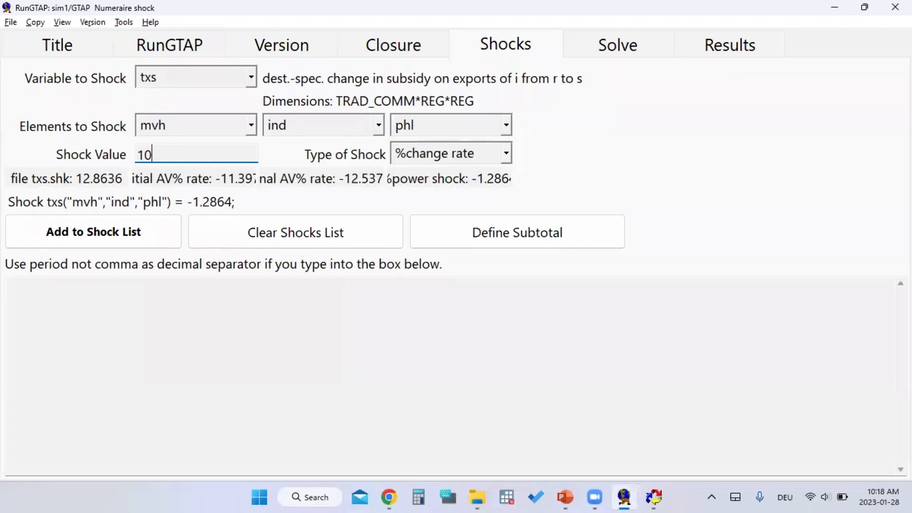
pyautogui.write('0')
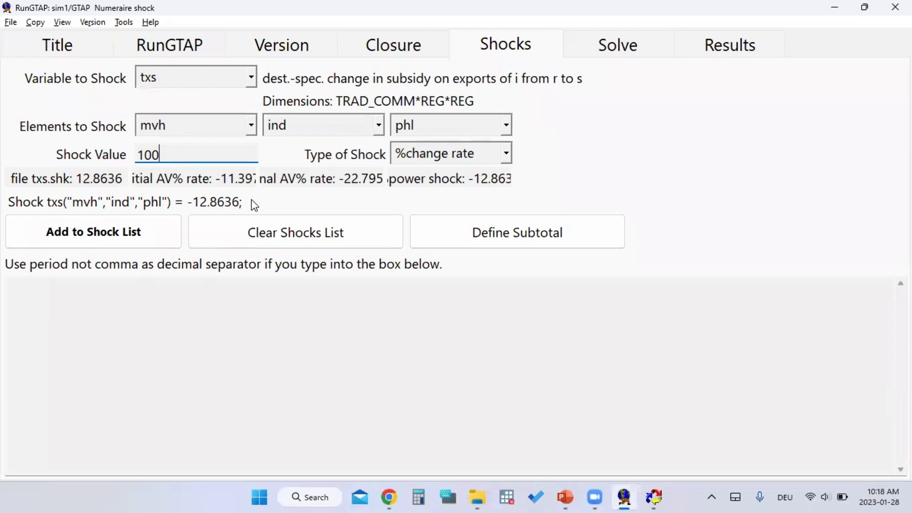
pyautogui.click(141, 154)
pyautogui.write('+')
# Check the shock type list, try shock values -2 and -1, then settle on -100
pyautogui.click(506, 153)
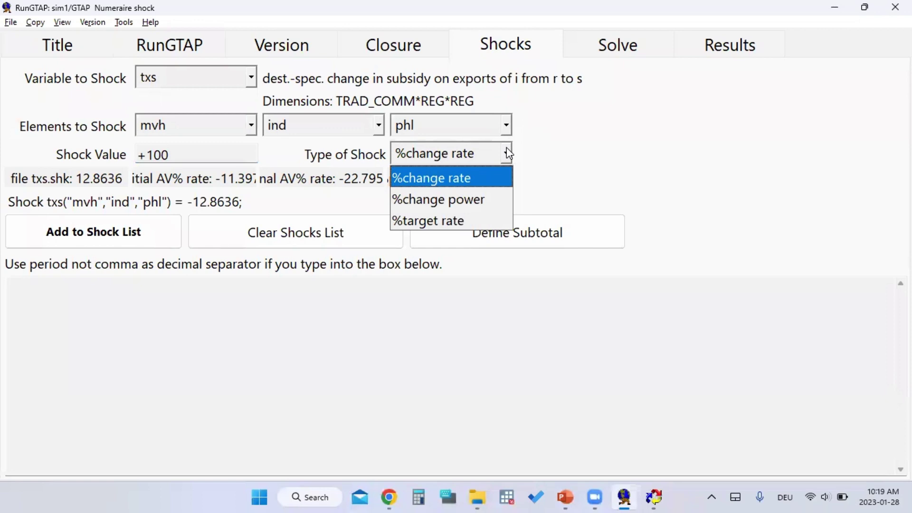
pyautogui.click(180, 153)
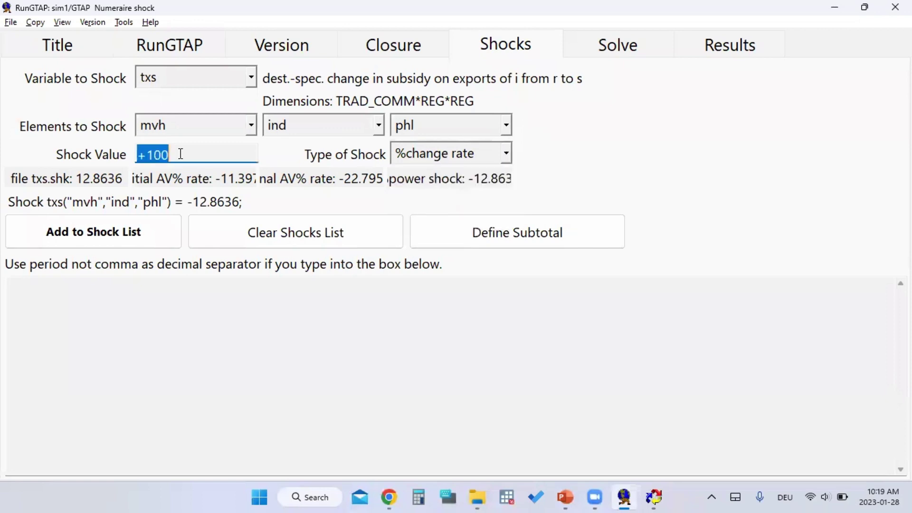
pyautogui.click(181, 153)
pyautogui.doubleClick(180, 154)
pyautogui.write('-2')
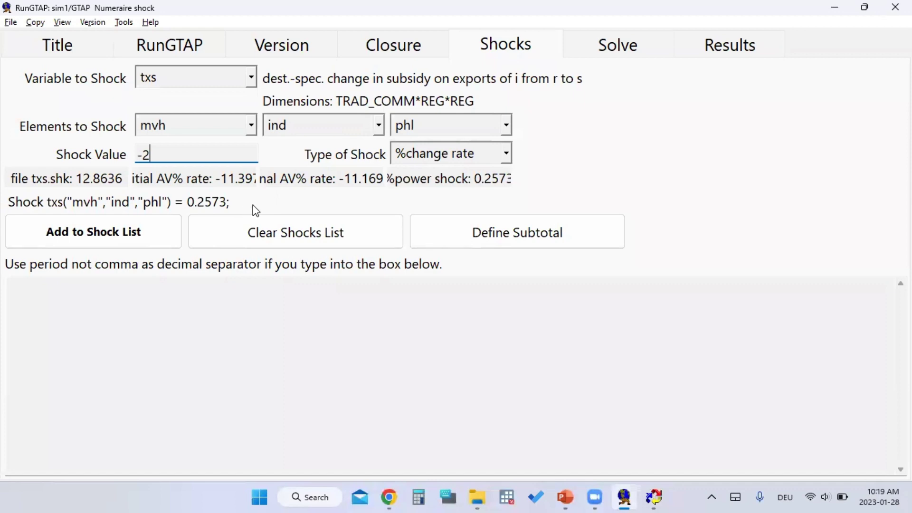
pyautogui.doubleClick(189, 149)
pyautogui.press('BackSpace')
pyautogui.press('BackSpace')
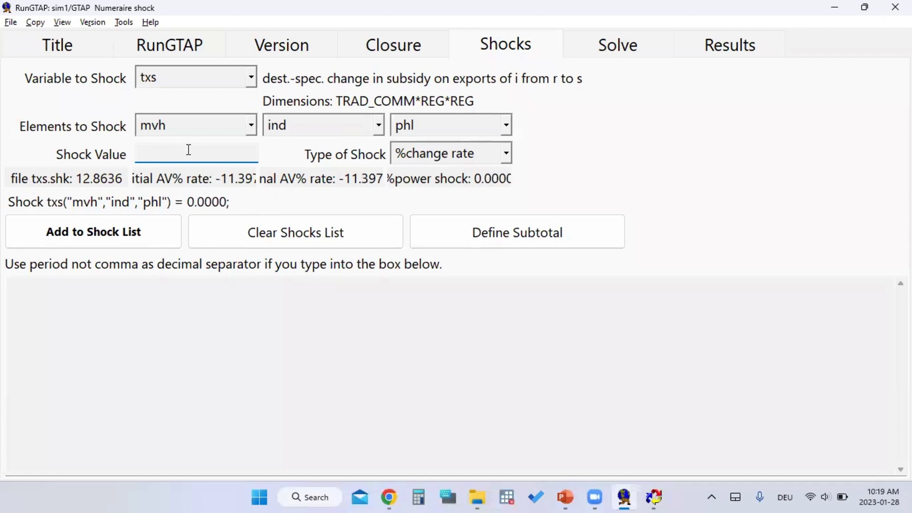
pyautogui.write('-100')
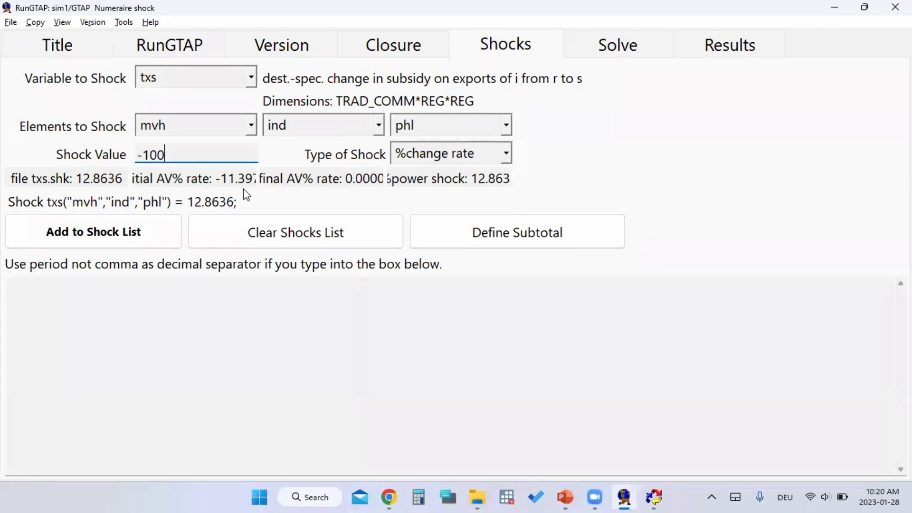
# Add Shock txs("mvh","ind","phl") = 12.8636 to the shock list and start empty lines below
pyautogui.click(142, 232)
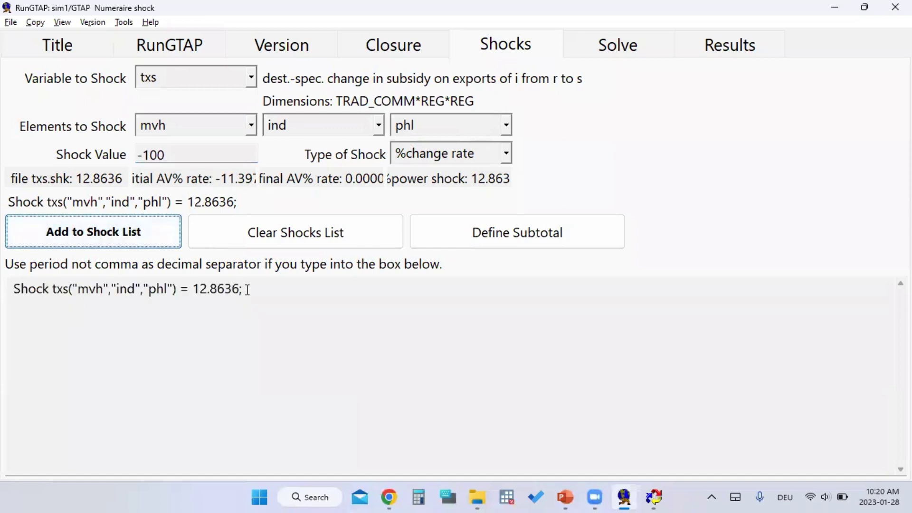
pyautogui.moveTo(246, 289); pyautogui.dragTo(192, 290)
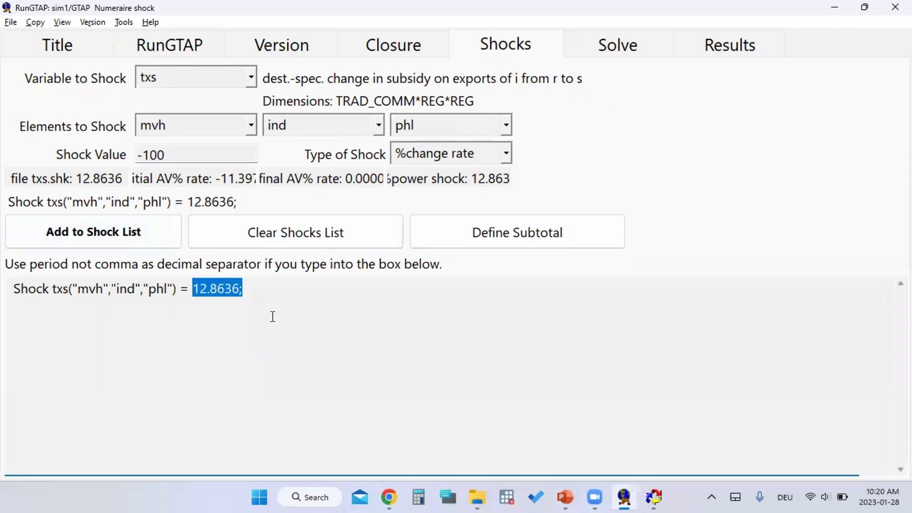
pyautogui.click(249, 290)
pyautogui.press('Return')
pyautogui.press('Return')
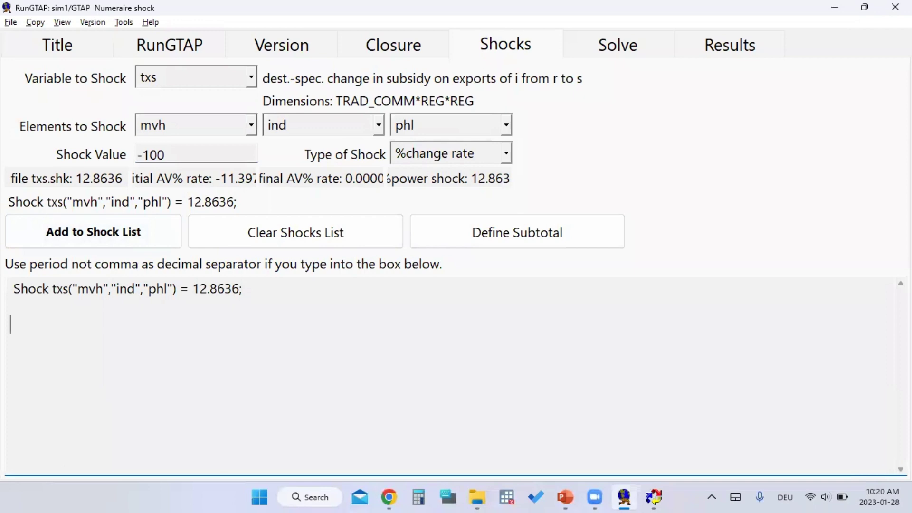
pyautogui.click(503, 160)
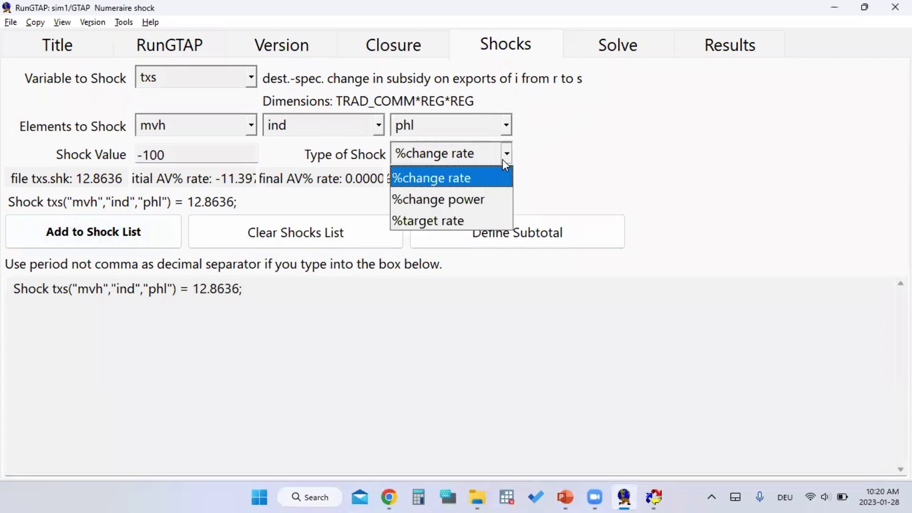
pyautogui.click(503, 161)
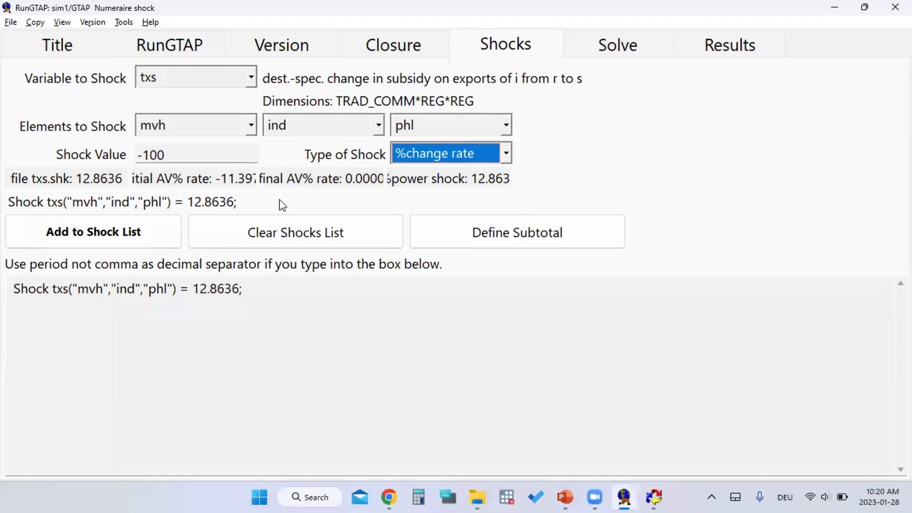
pyautogui.click(161, 323)
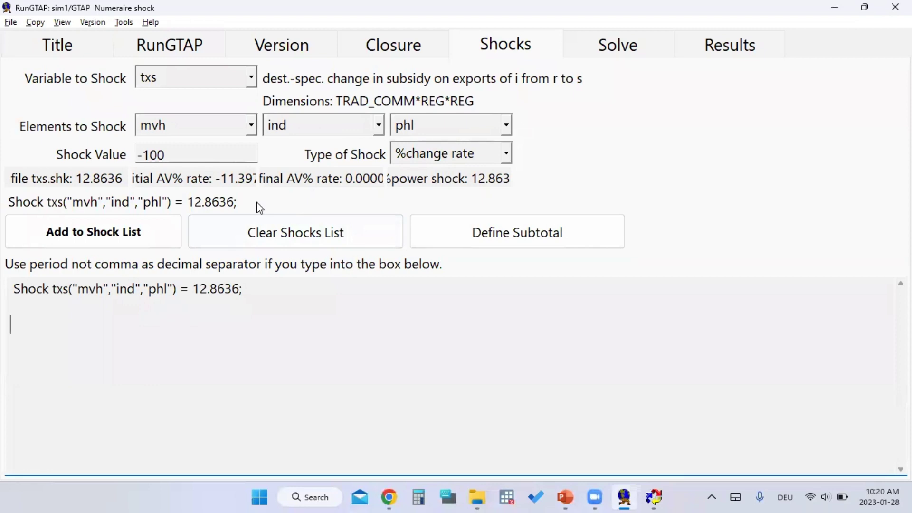
pyautogui.click(507, 157)
pyautogui.click(507, 157)
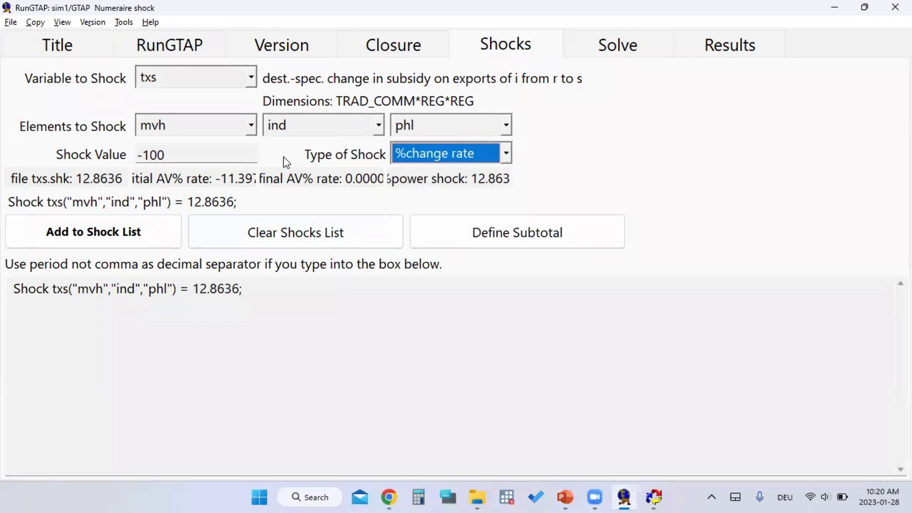
pyautogui.click(235, 151)
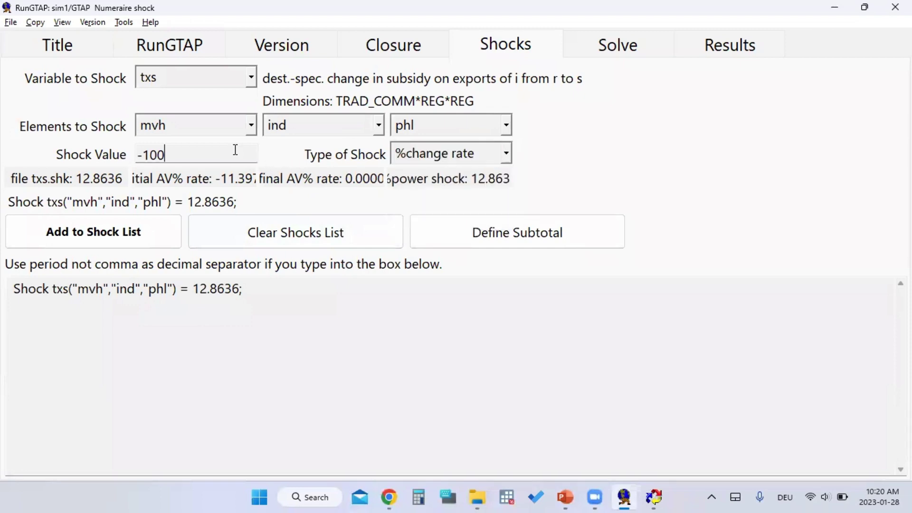
pyautogui.click(74, 330)
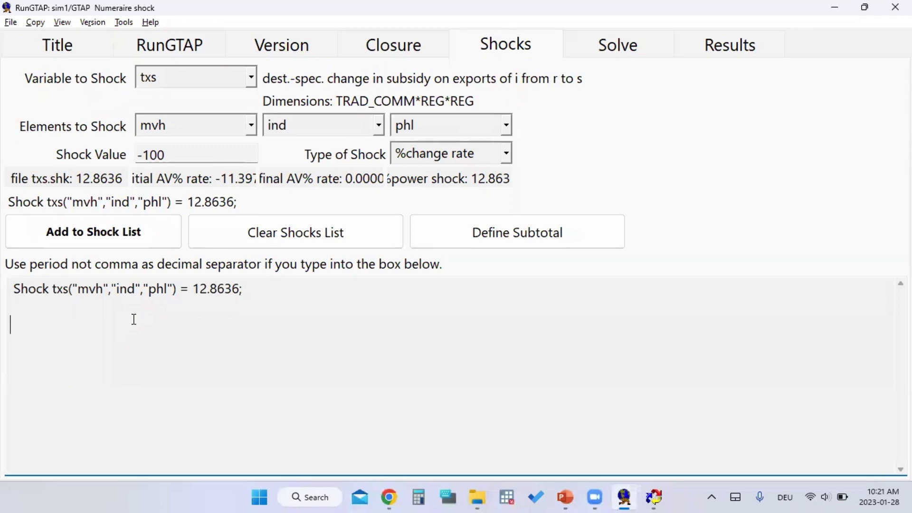
# Note the expression -0.11+1 below the txs shock and bring up Windows Calculator
pyautogui.write('-0.11')
pyautogui.write('+1')
pyautogui.click(418, 497)
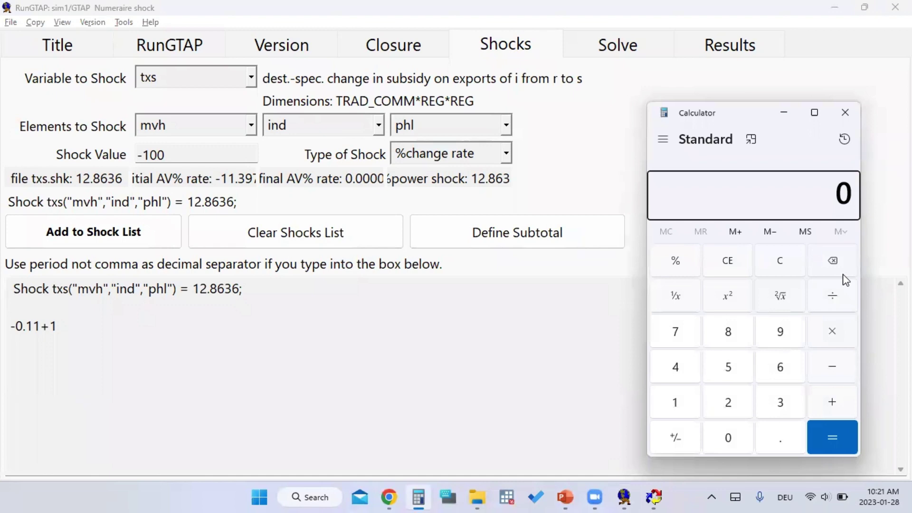
# Compute 1 - 0.11 in Calculator, getting 0.89
pyautogui.write('1 - 0.11')
pyautogui.press('Return')
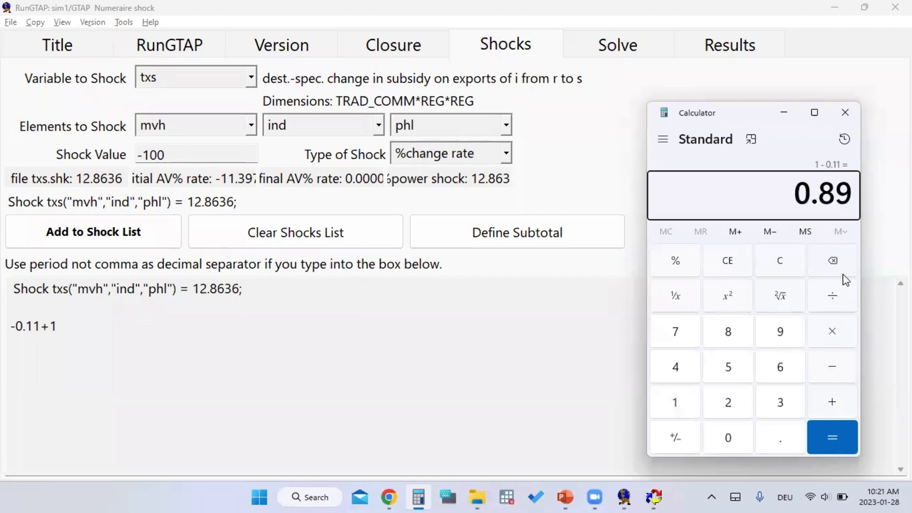
# Write the result 0.89 beside the -0.11+1 note in the shocks box
pyautogui.click(110, 326)
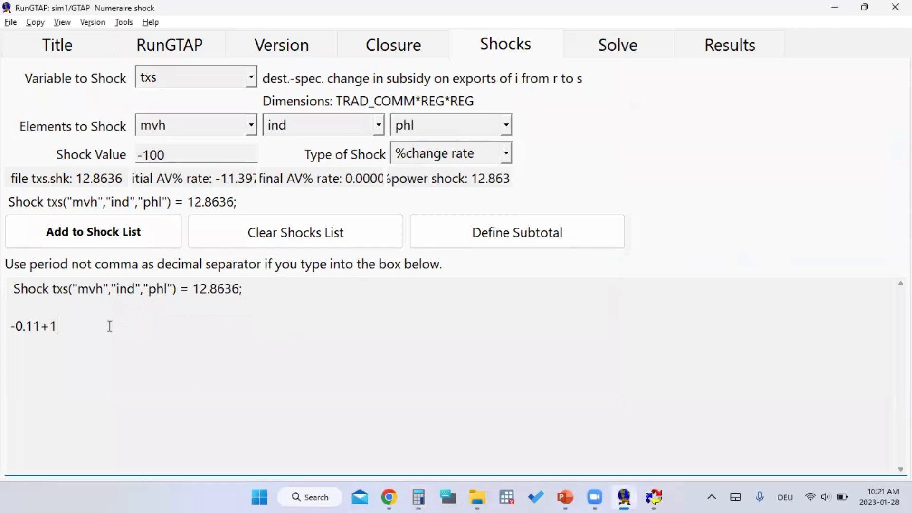
pyautogui.write('0.89')
pyautogui.click(40, 326)
pyautogui.click(61, 327)
pyautogui.click(102, 332)
# Add the note lines '0+1 1' and '1-0.89/0.89 *100' below it
pyautogui.press('Return')
pyautogui.write('0+1 ')
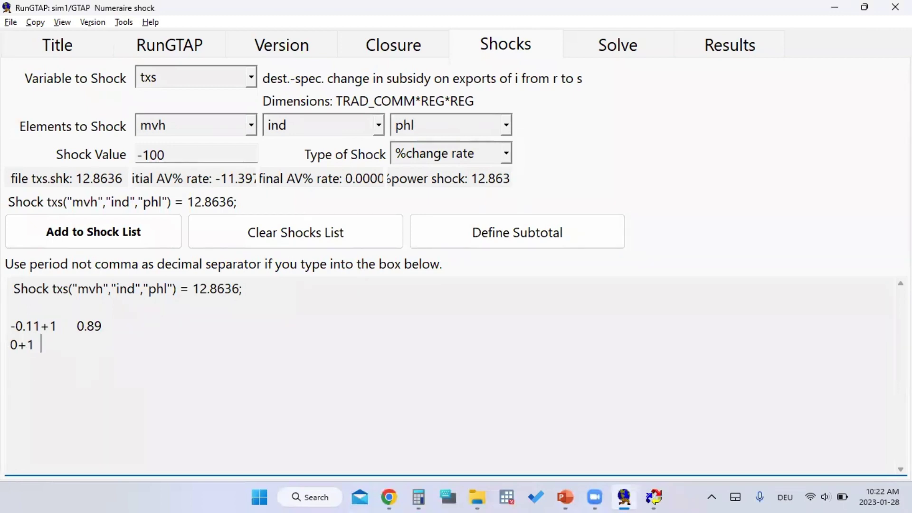
pyautogui.write('    1')
pyautogui.press('Return')
pyautogui.press('Return')
pyautogui.write('1-0.89')
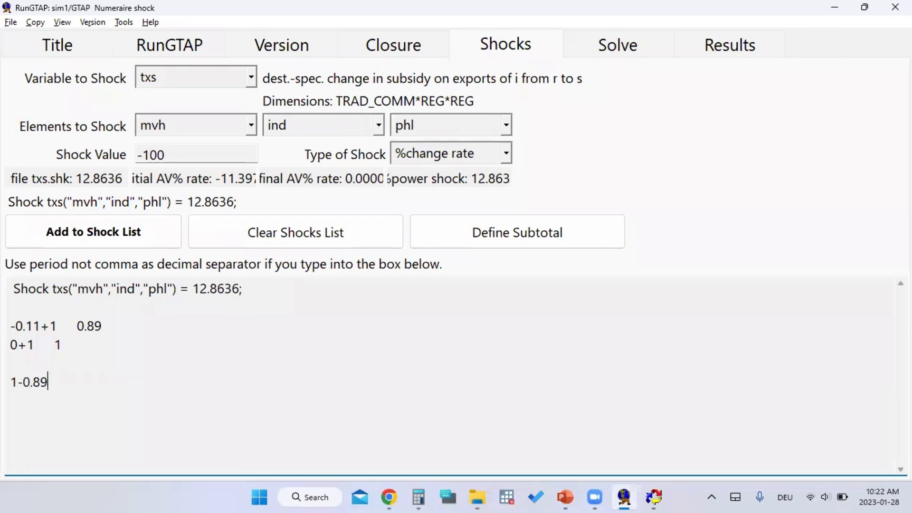
pyautogui.write('/0.89 *1')
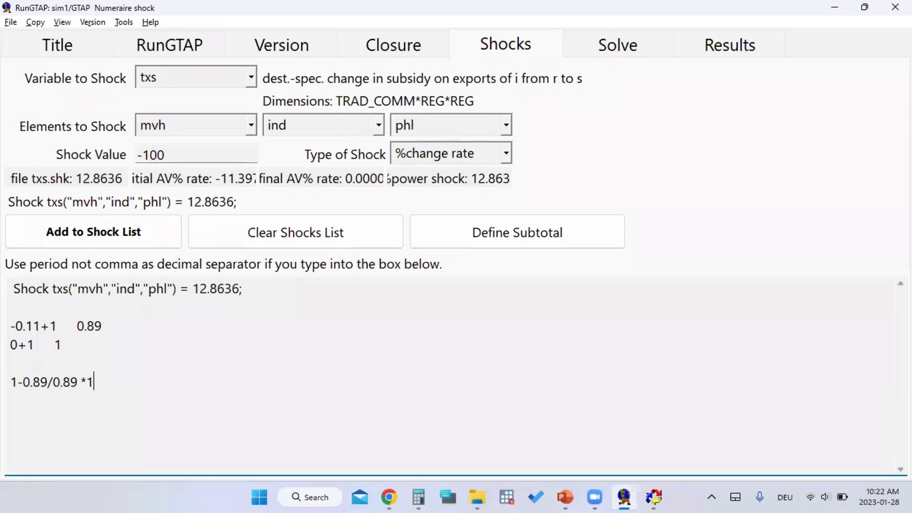